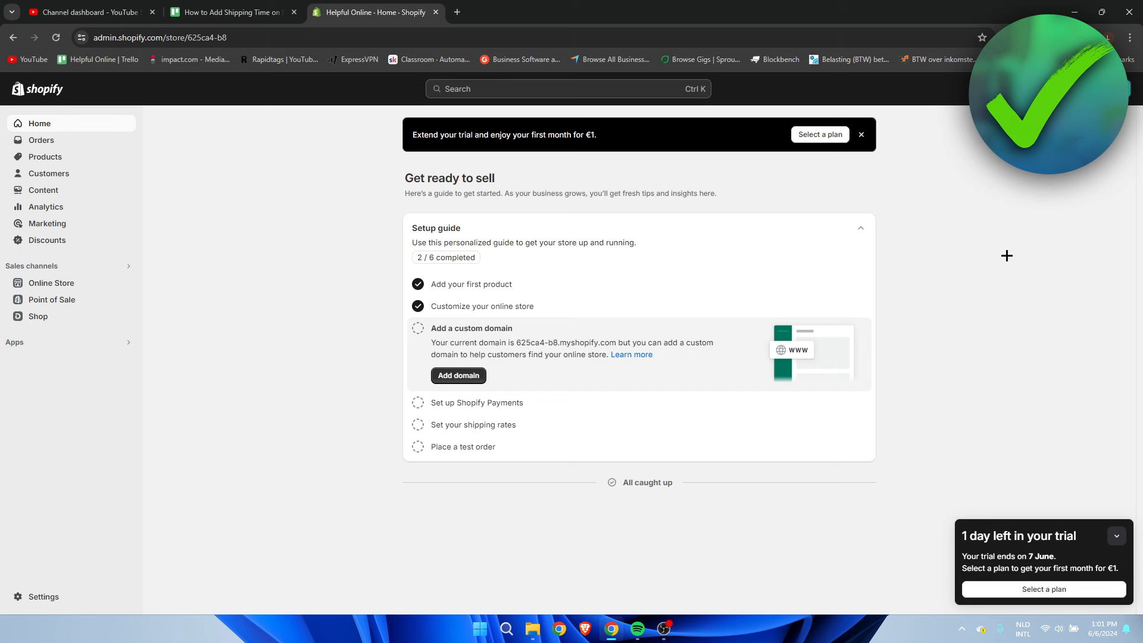
- Open the Shopify App Store from the recommended apps and search it for "estimated delivery date"
left_click(77, 343)
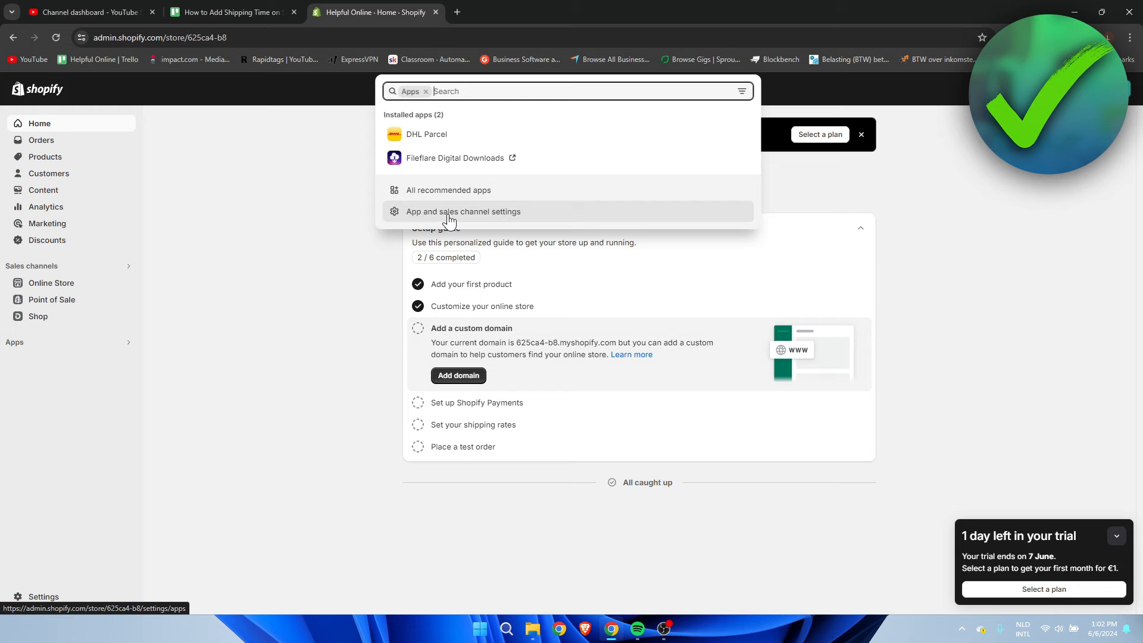
left_click(458, 191)
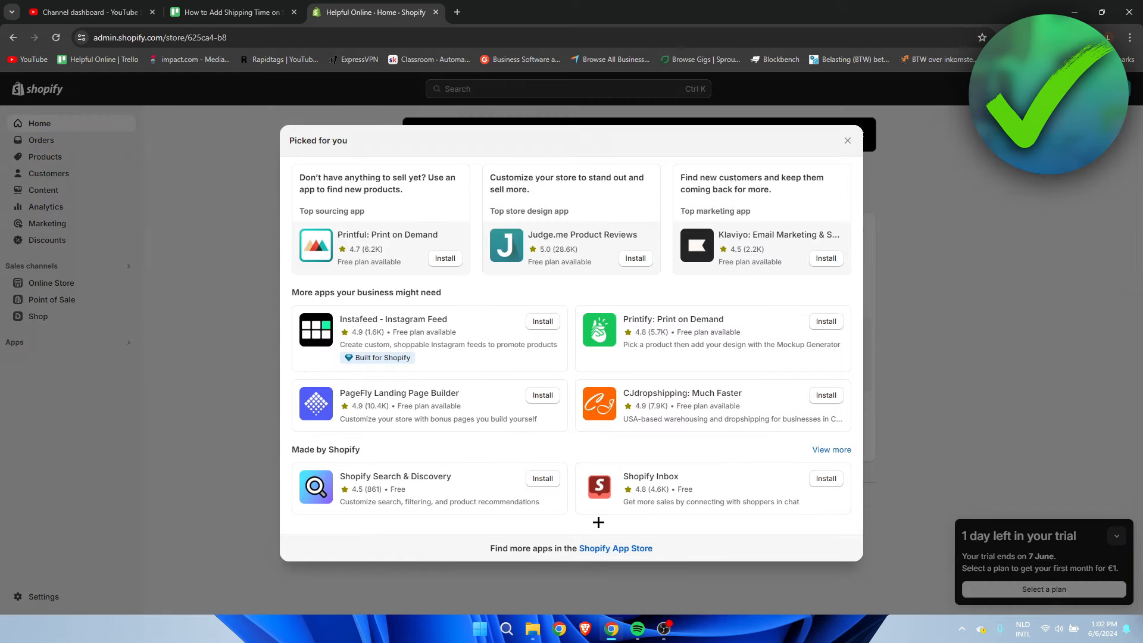
left_click(608, 550)
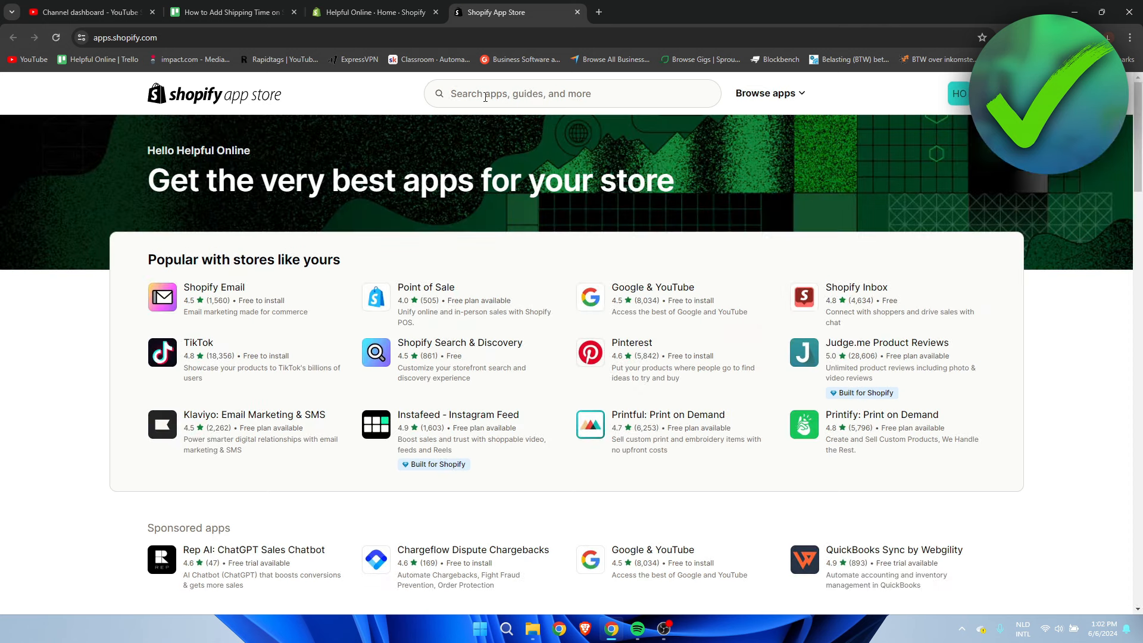
left_click(487, 94)
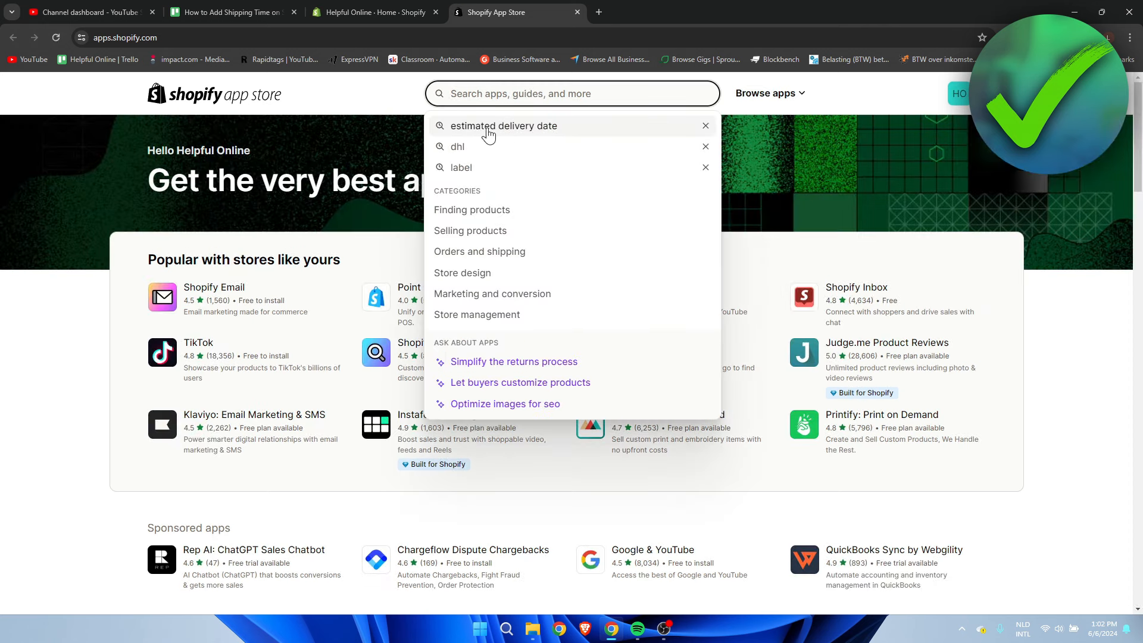
left_click(516, 125)
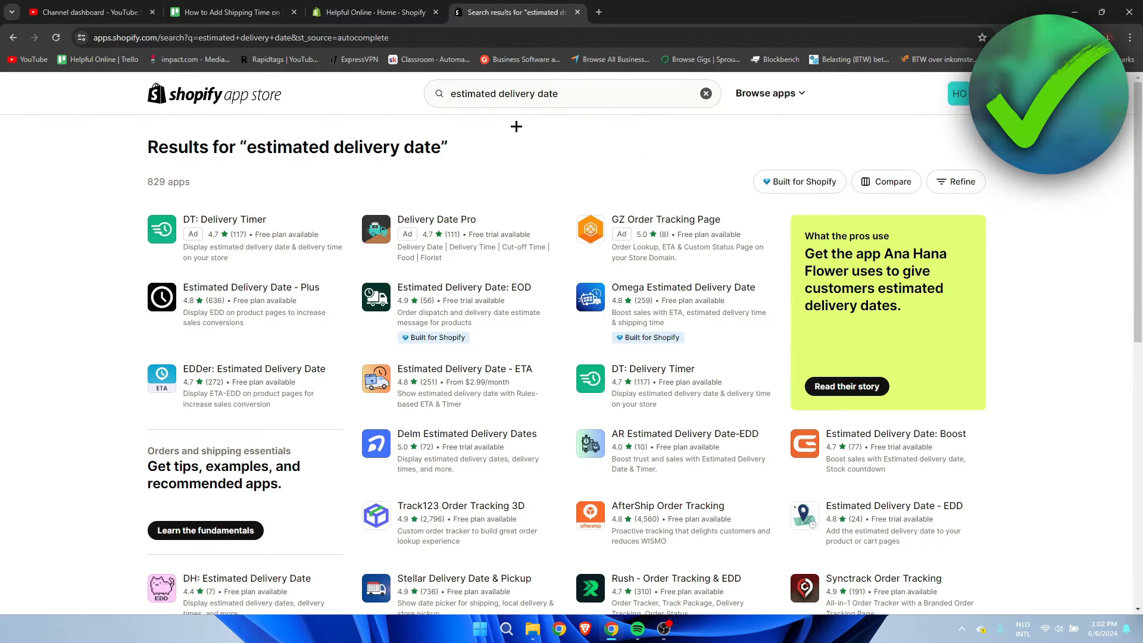
- Install the Estimated Delivery Date - Plus app on the store
left_click(259, 288)
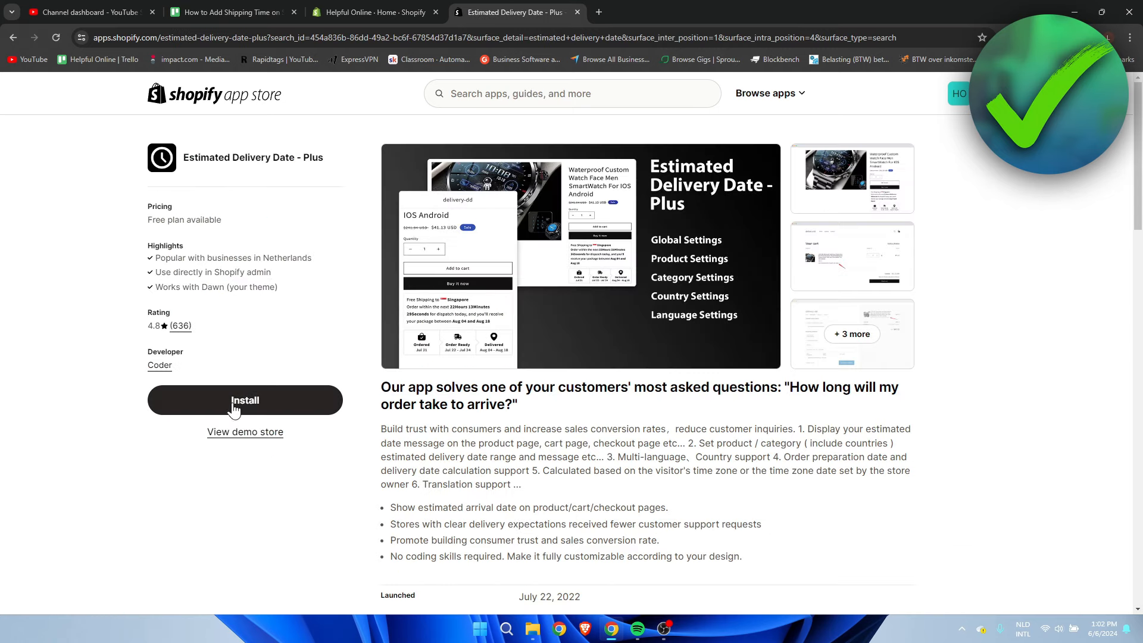
left_click(240, 407)
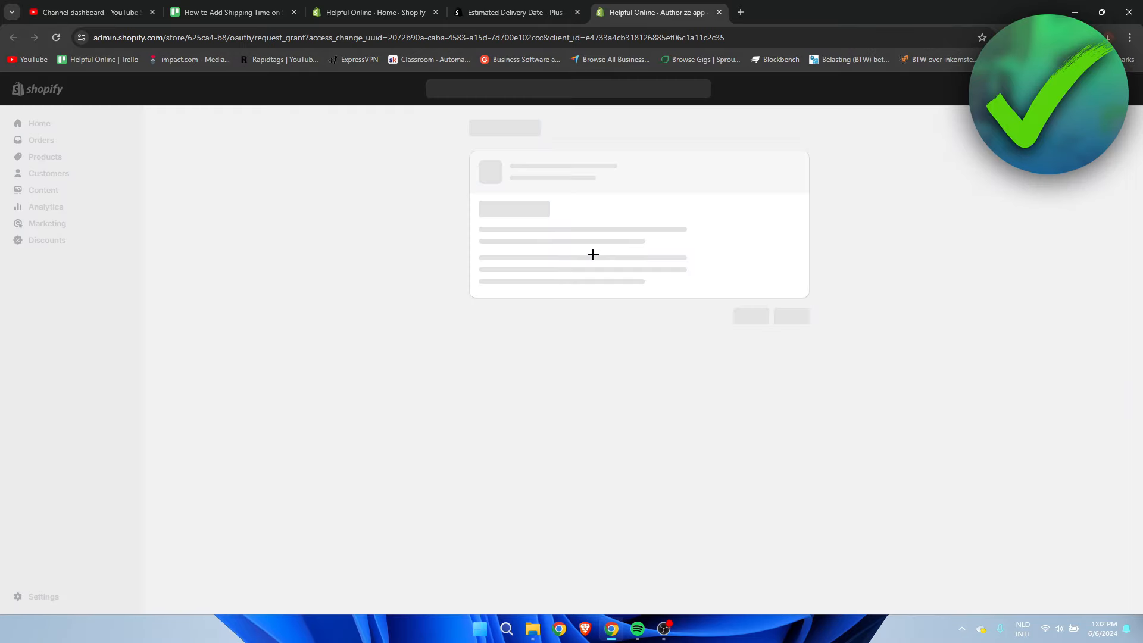
left_click(800, 350)
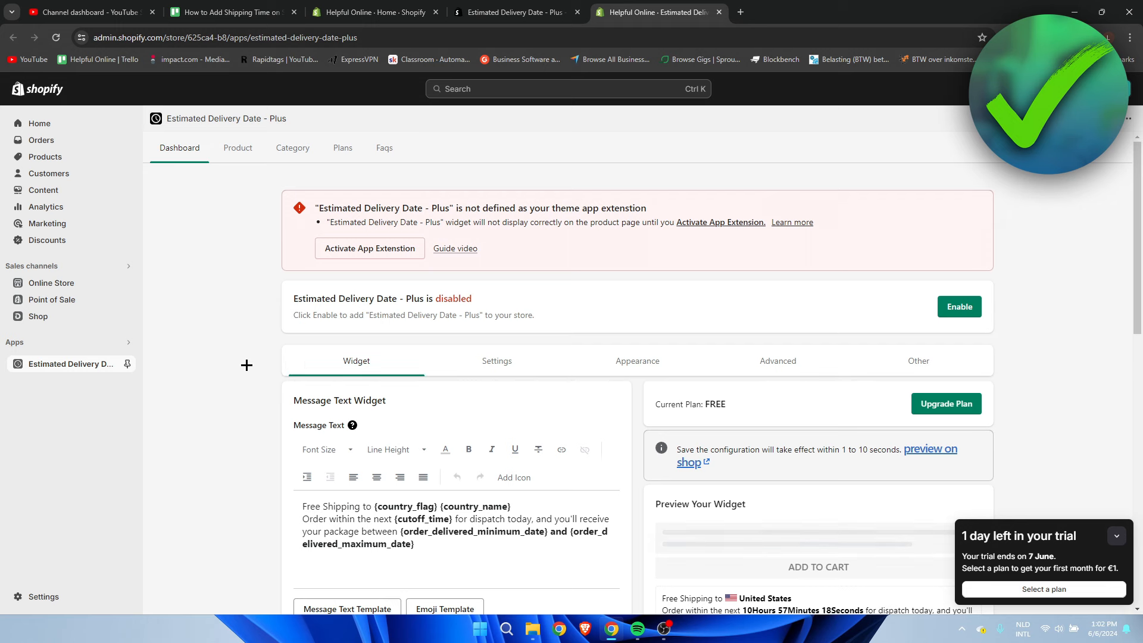
- Close the leftover store home and app listing pages, keeping only the installed app's dashboard open
left_click(372, 10)
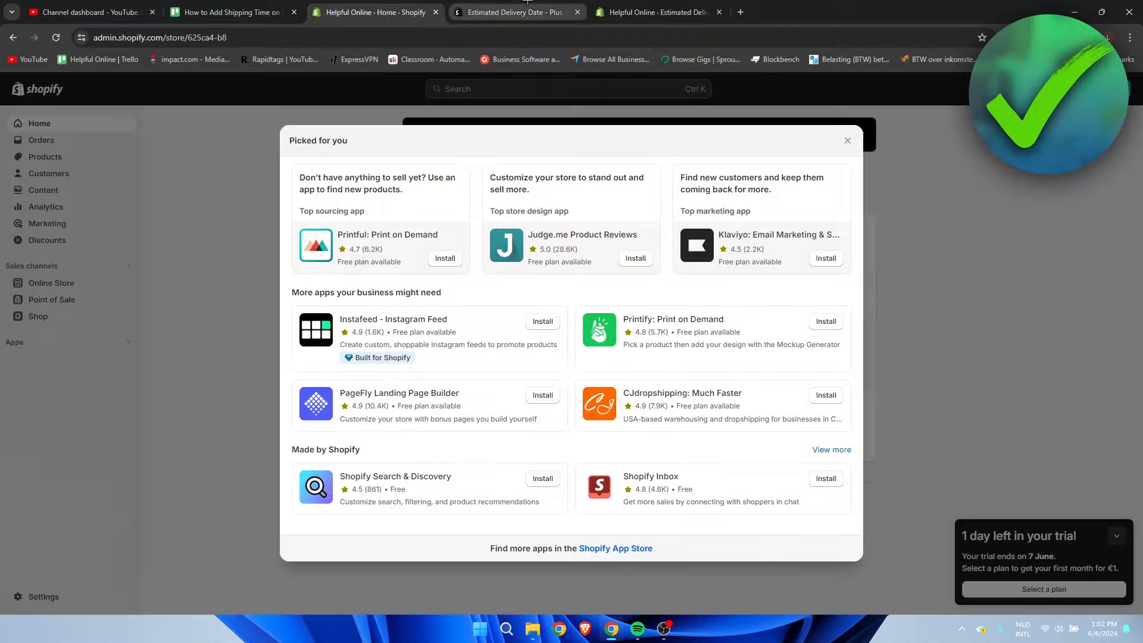
left_click(436, 12)
left_click(436, 12)
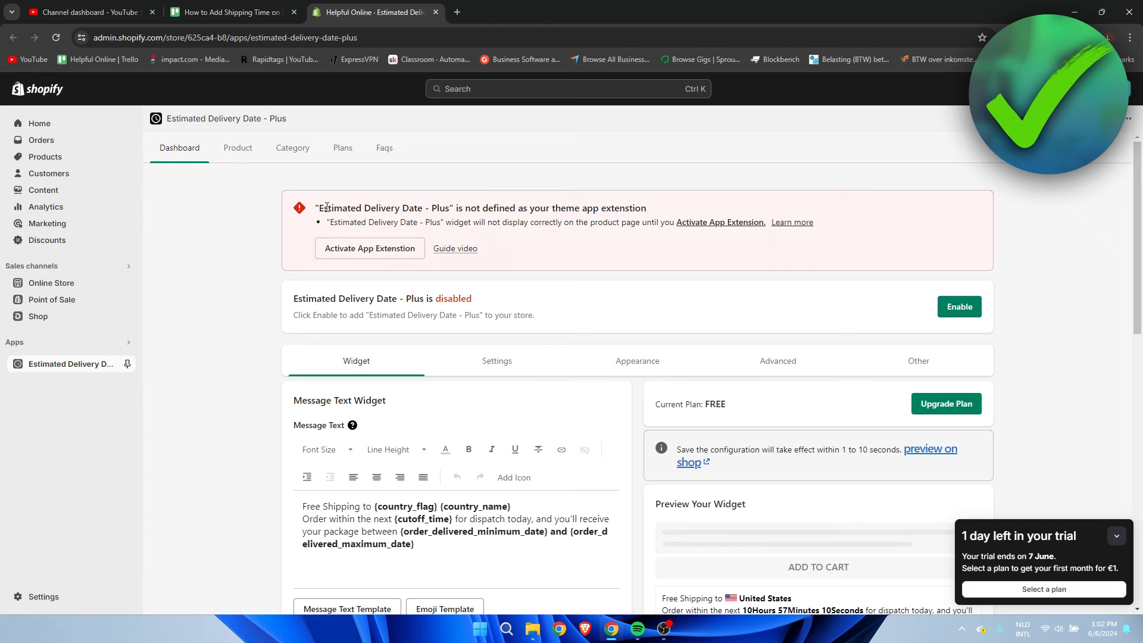
- Activate the app extension in the Dawn theme with the EDD - Plus Init embed switched on, and save the theme
left_click_drag(316, 208, 645, 210)
left_click(650, 208)
left_click(368, 250)
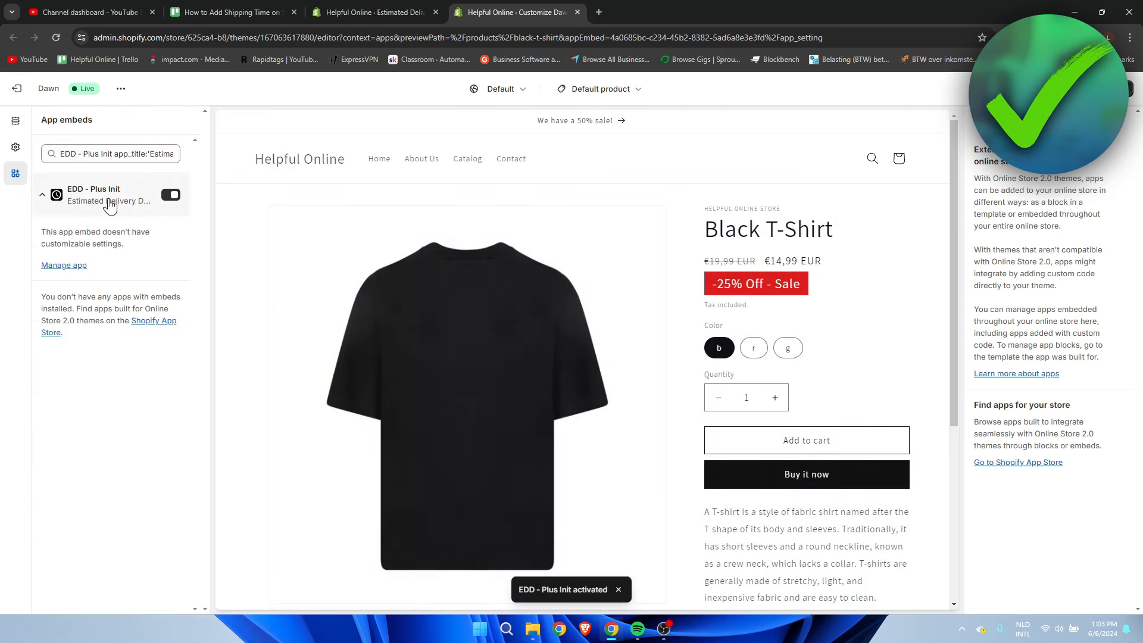
left_click(170, 197)
left_click(170, 198)
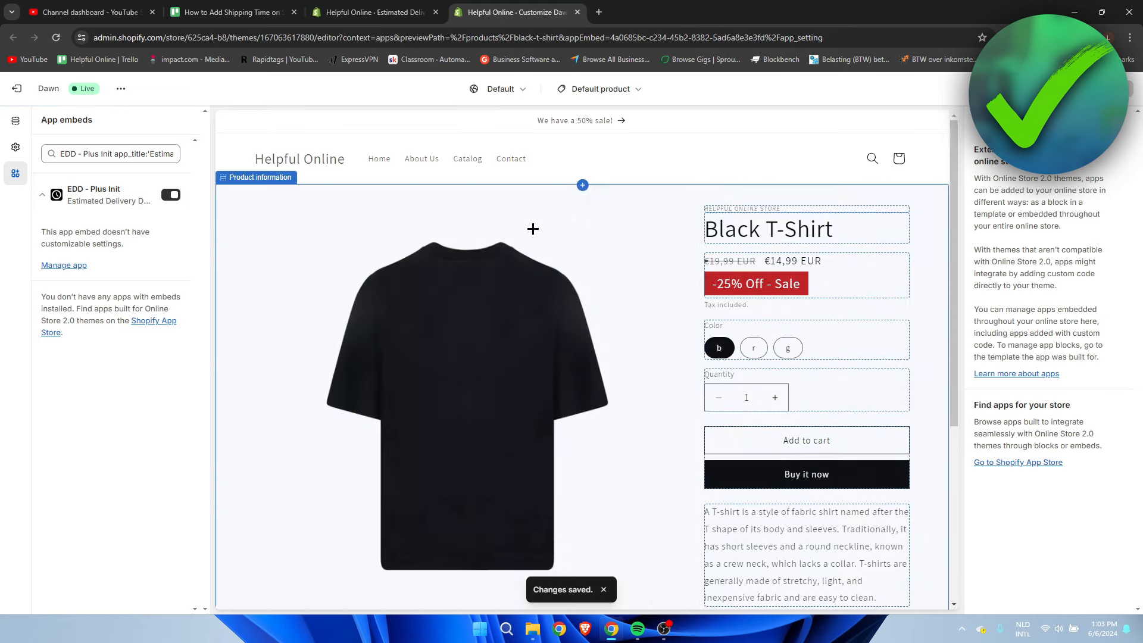
- Return from the theme editor to a refreshed app dashboard and enable Estimated Delivery Date - Plus for the store
left_click(578, 11)
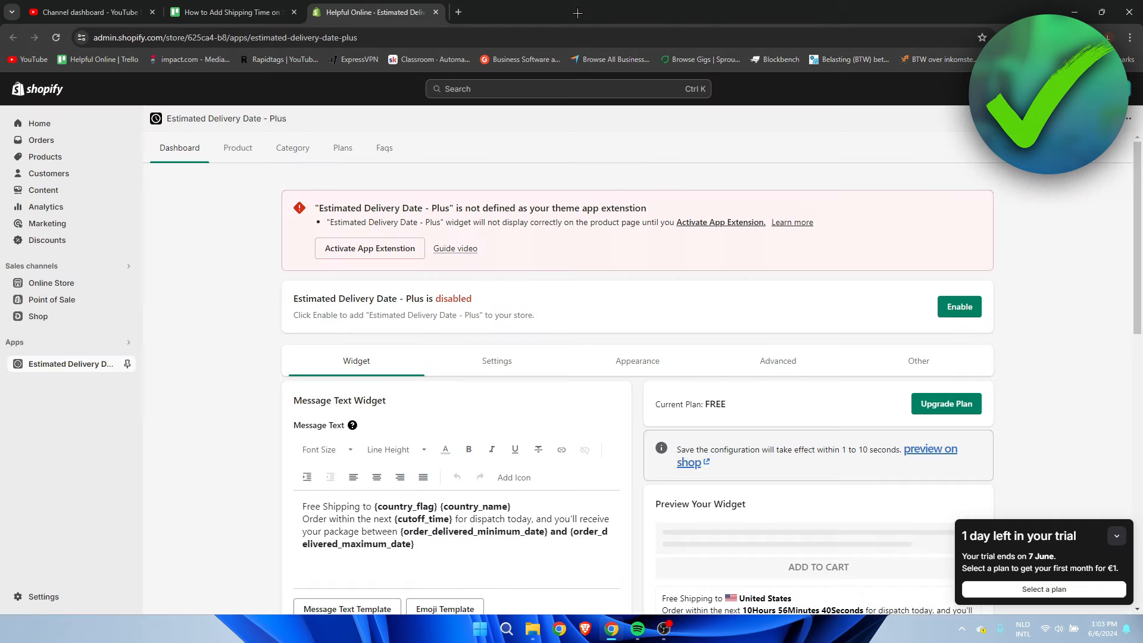
left_click(56, 37)
scroll(570, 332, "down", 3)
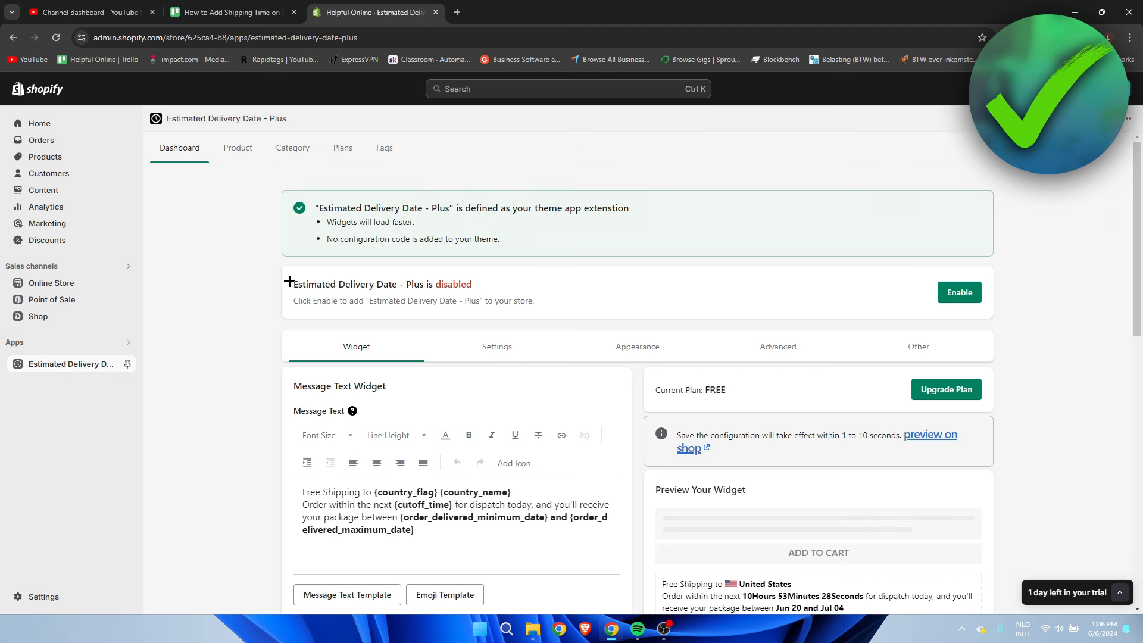
left_click_drag(297, 284, 435, 289)
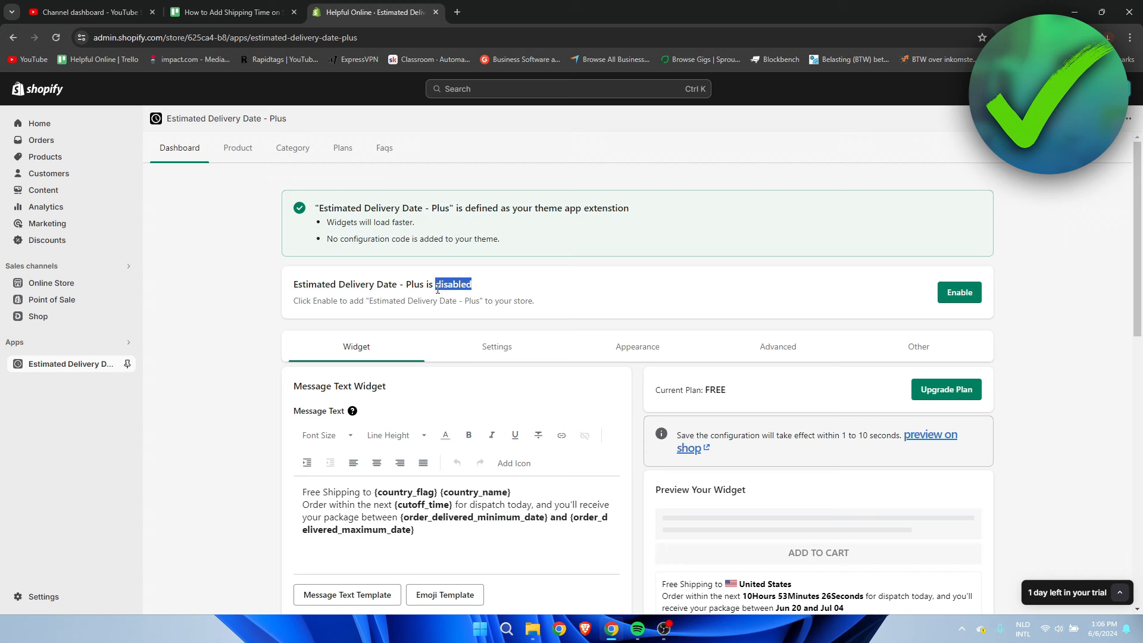
left_click(968, 304)
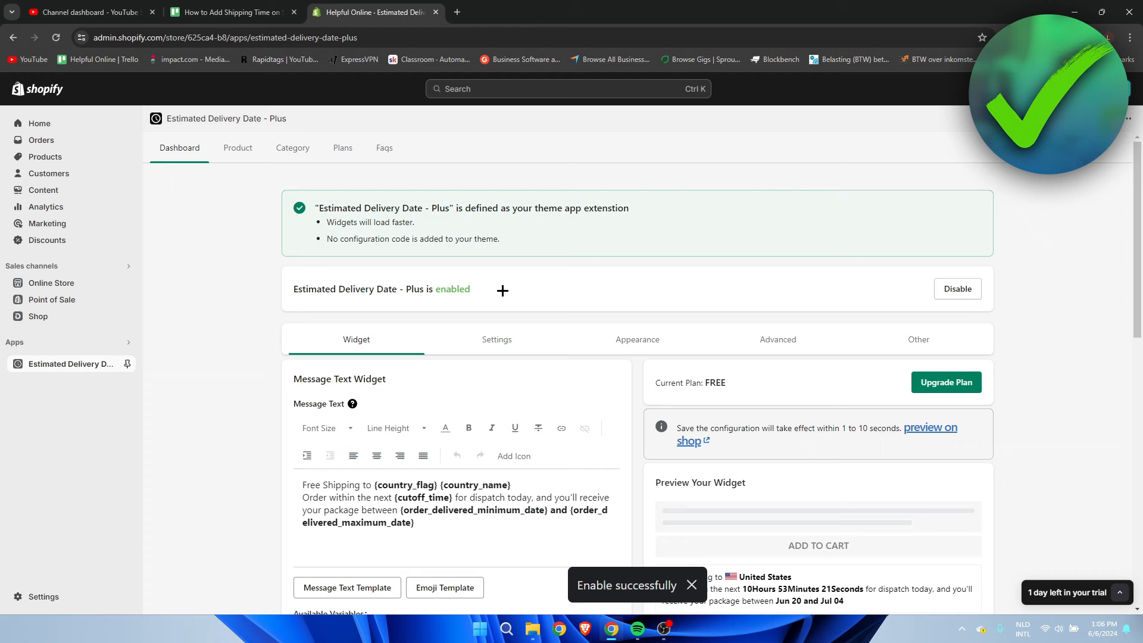
- Look through the message text and progress bar widget settings on the app dashboard
scroll(530, 296, "down", 3)
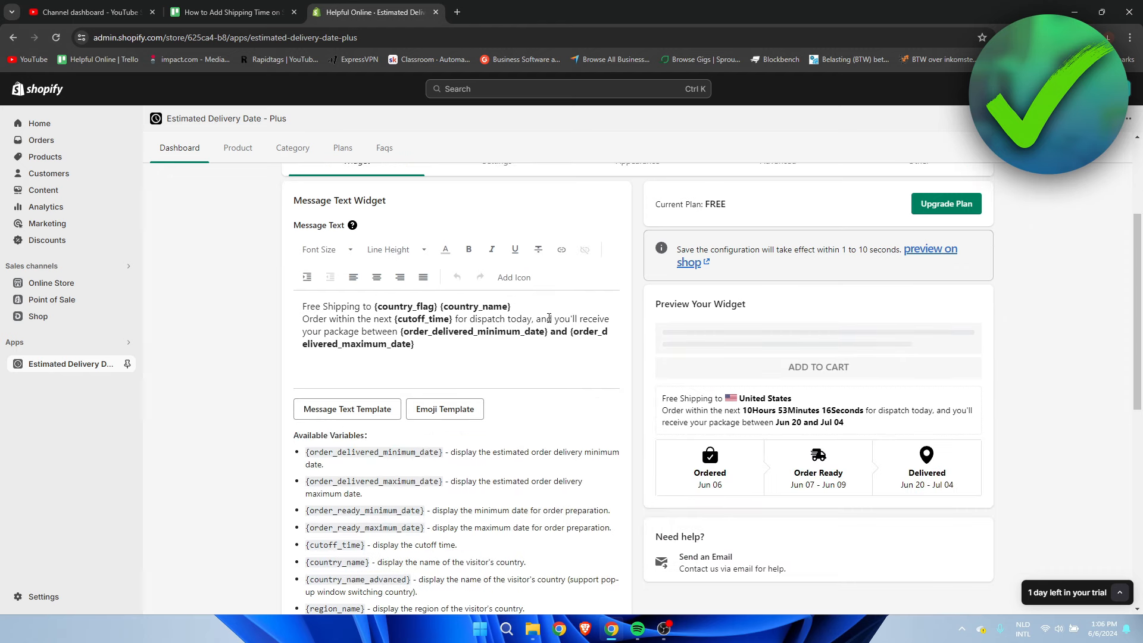
scroll(799, 424, "down", 9)
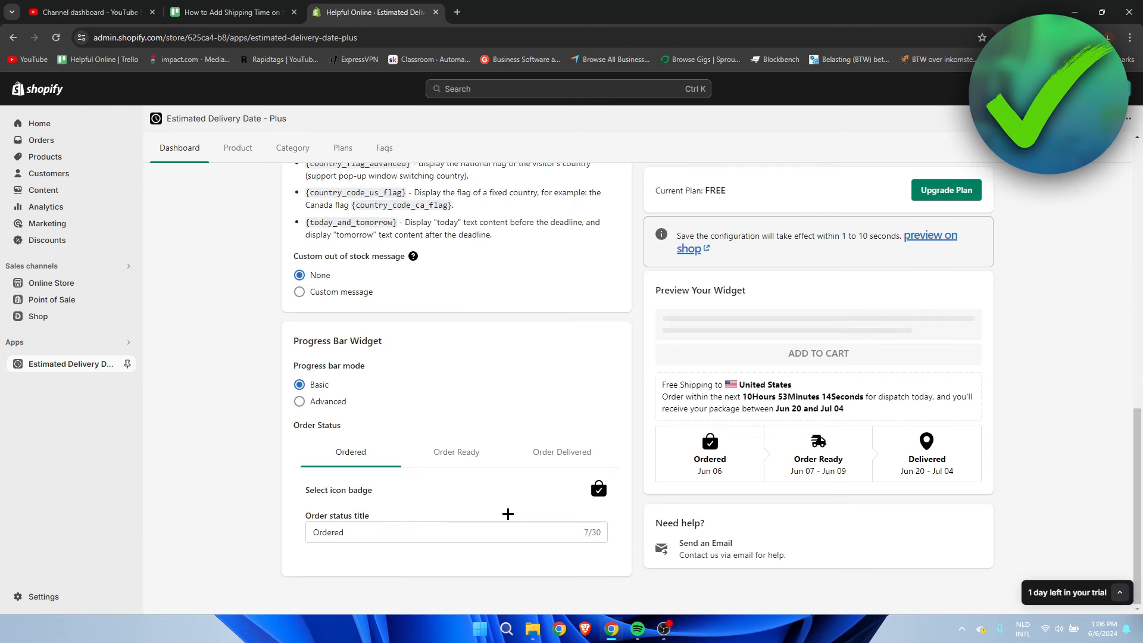
scroll(472, 523, "up", 11)
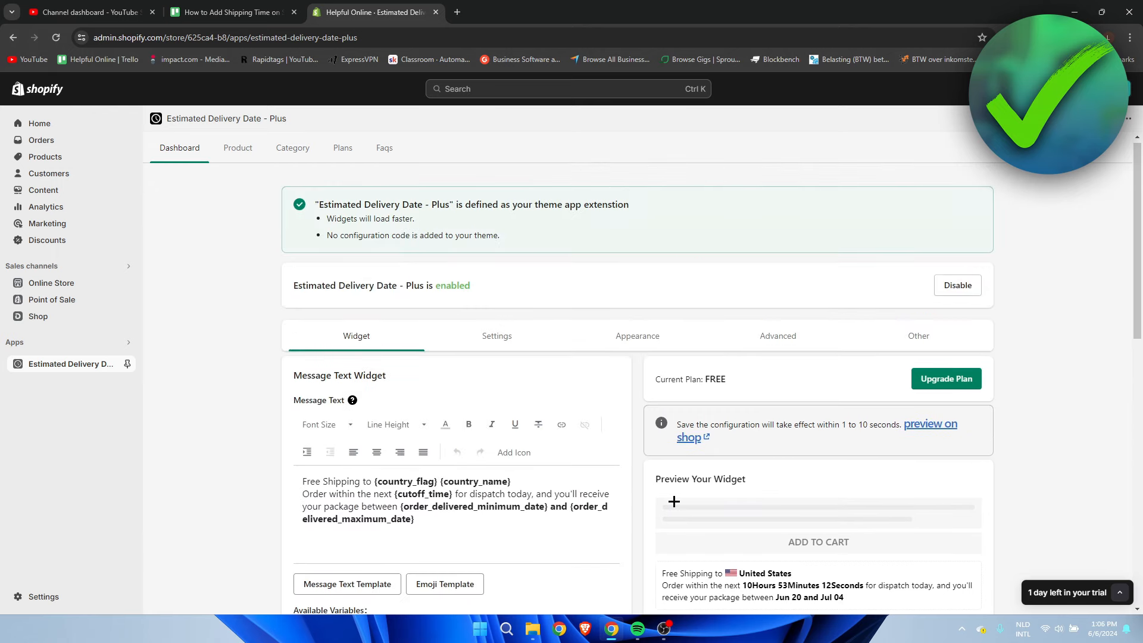
scroll(674, 501, "down", 3)
scroll(674, 502, "down", 1)
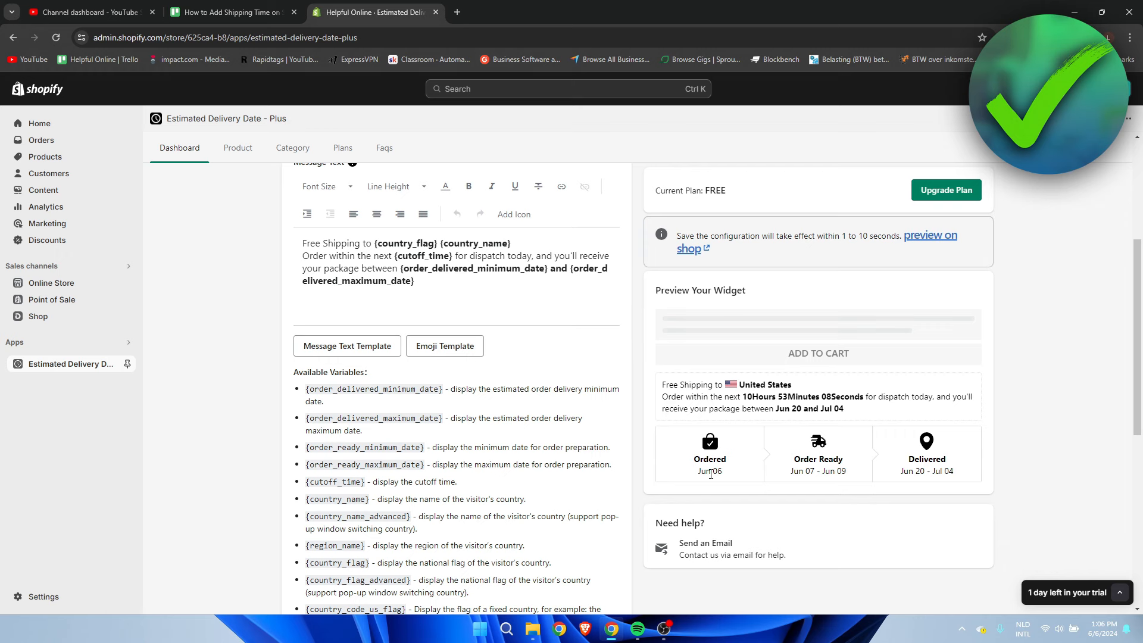
scroll(704, 477, "up", 1)
- Examine the widget preview's shipping destination, dispatch countdown, delivery date range and order stages
left_click_drag(655, 301, 761, 302)
left_click(762, 301)
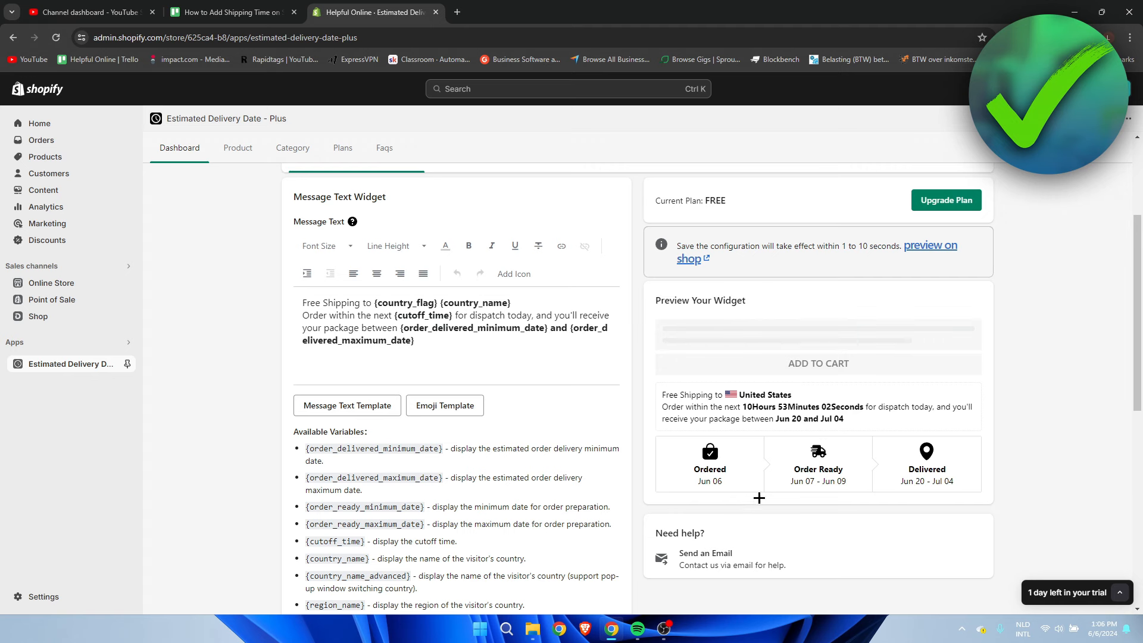
left_click_drag(658, 394, 916, 420)
left_click_drag(689, 468, 984, 475)
left_click(978, 479)
left_click_drag(662, 395, 838, 392)
left_click_drag(722, 408, 894, 408)
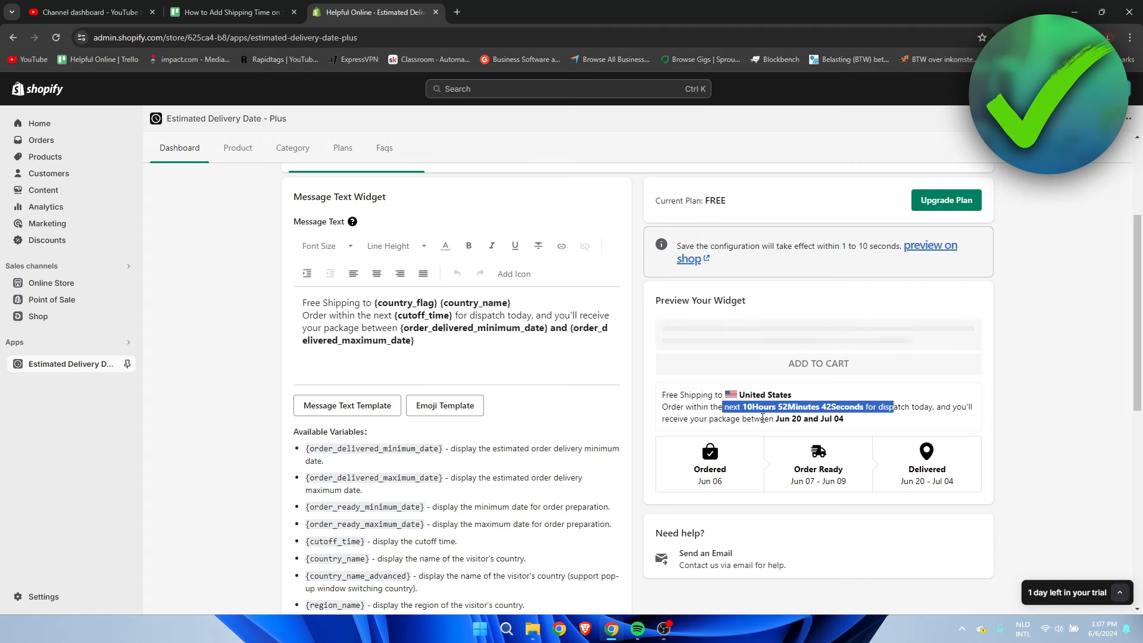
left_click_drag(767, 419, 898, 419)
left_click(878, 413)
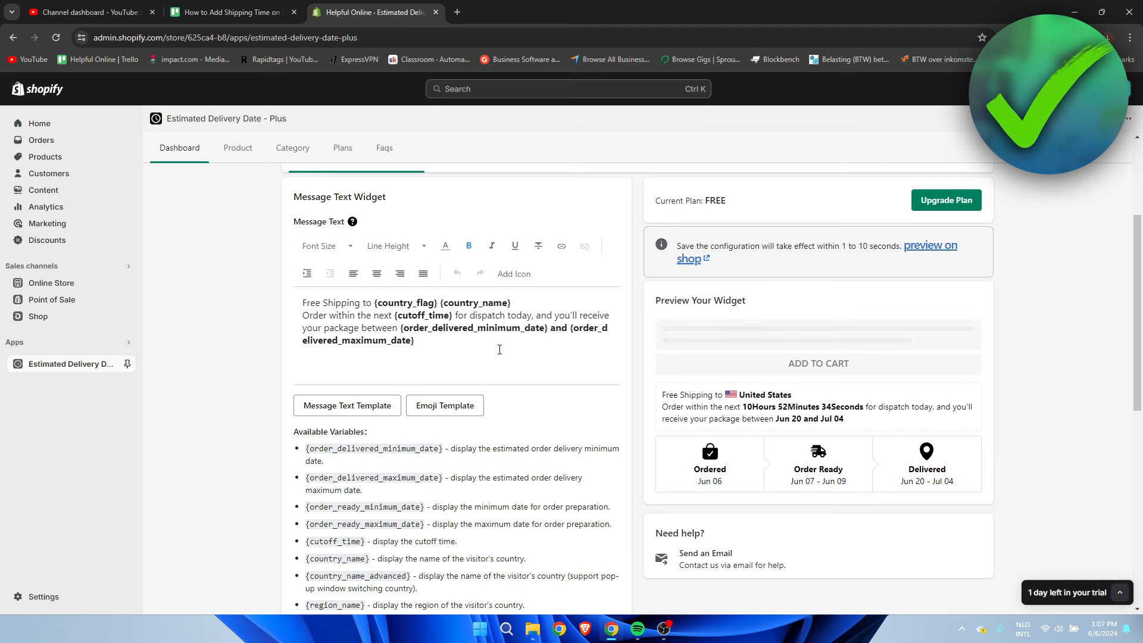
- Compare the country_flag and cutoff_time variables in the message text with the corresponding parts of the widget preview
left_click_drag(660, 395, 900, 427)
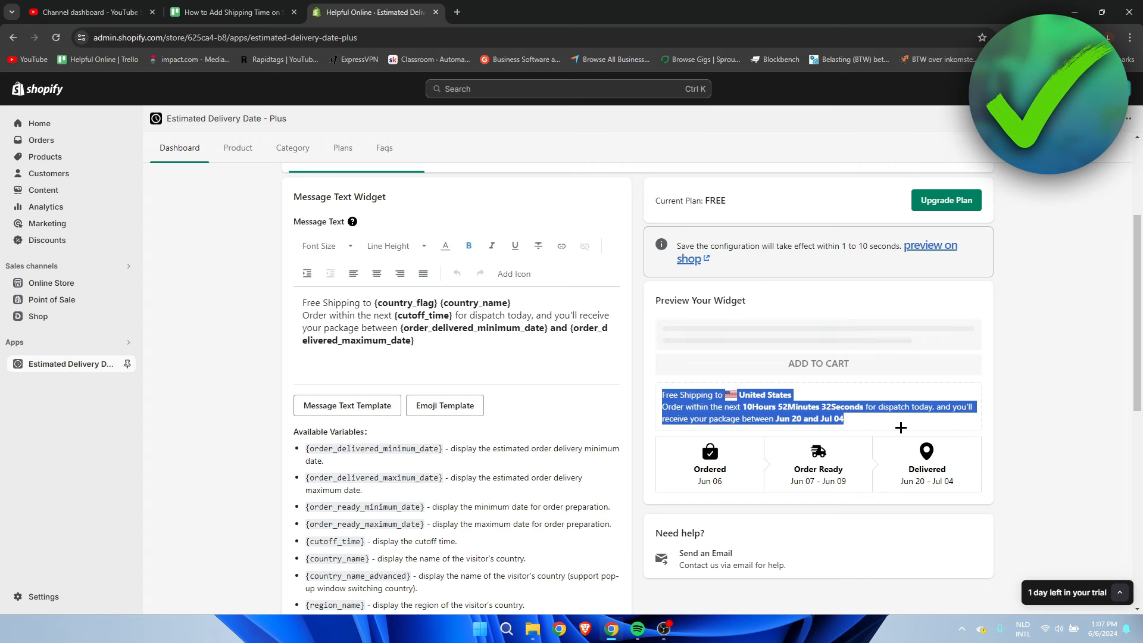
left_click(411, 309)
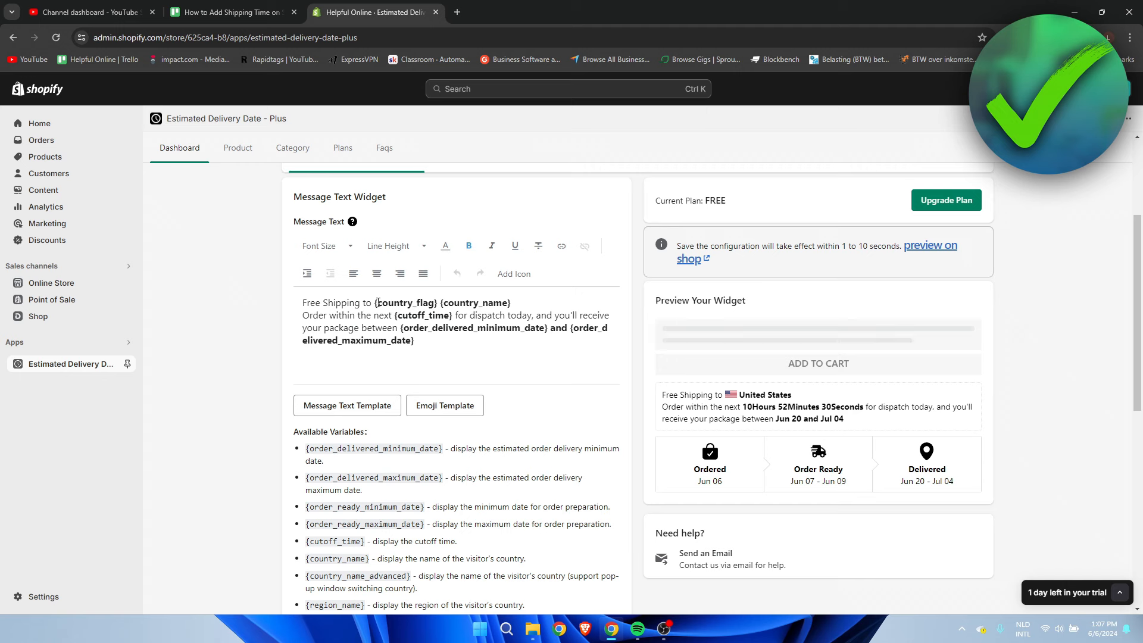
left_click_drag(375, 302, 439, 304)
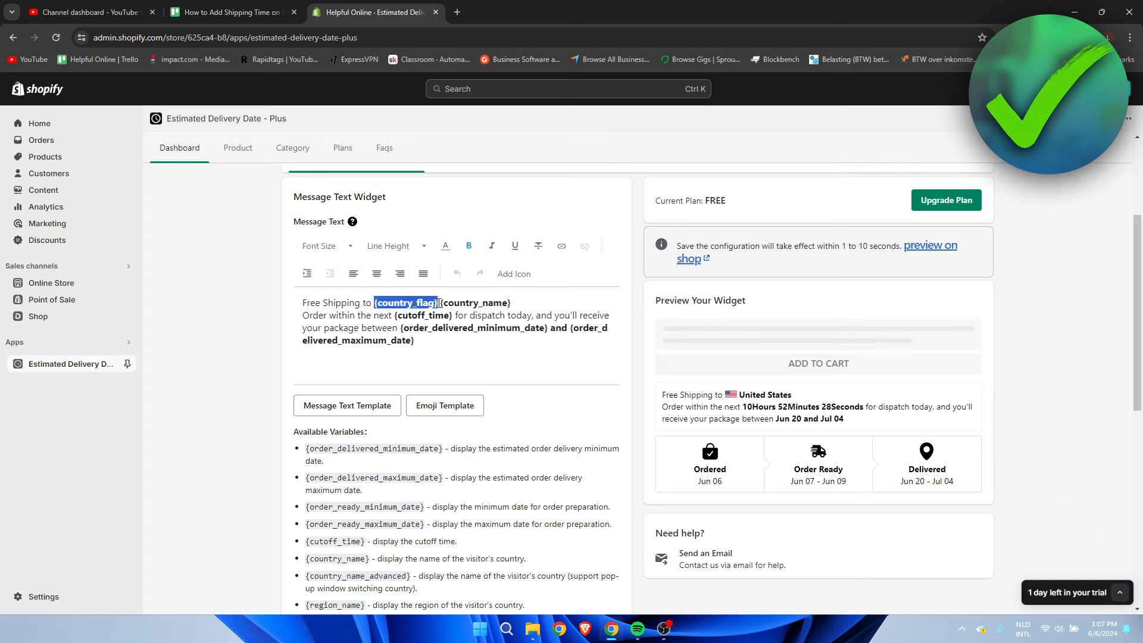
left_click(414, 302)
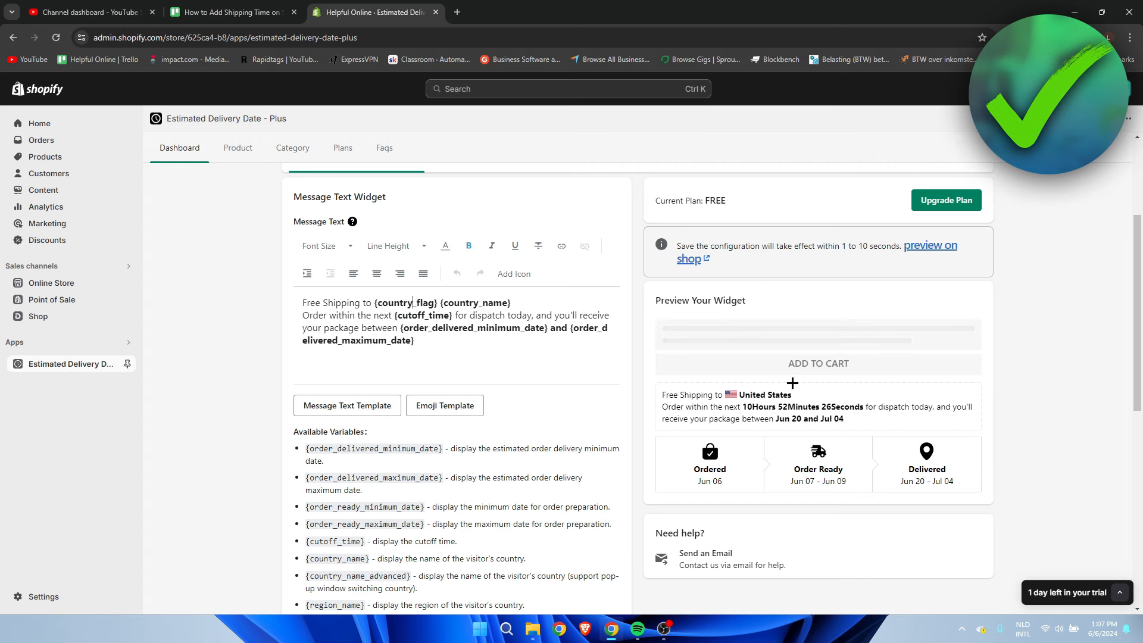
left_click_drag(662, 395, 793, 393)
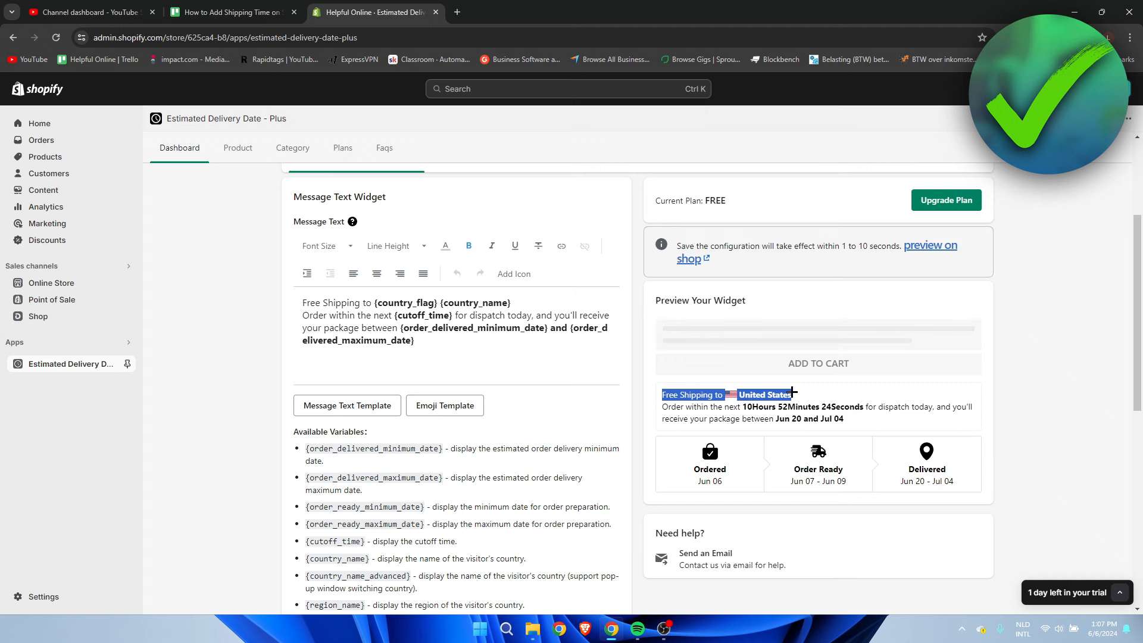
left_click(798, 391)
left_click_drag(372, 304, 438, 304)
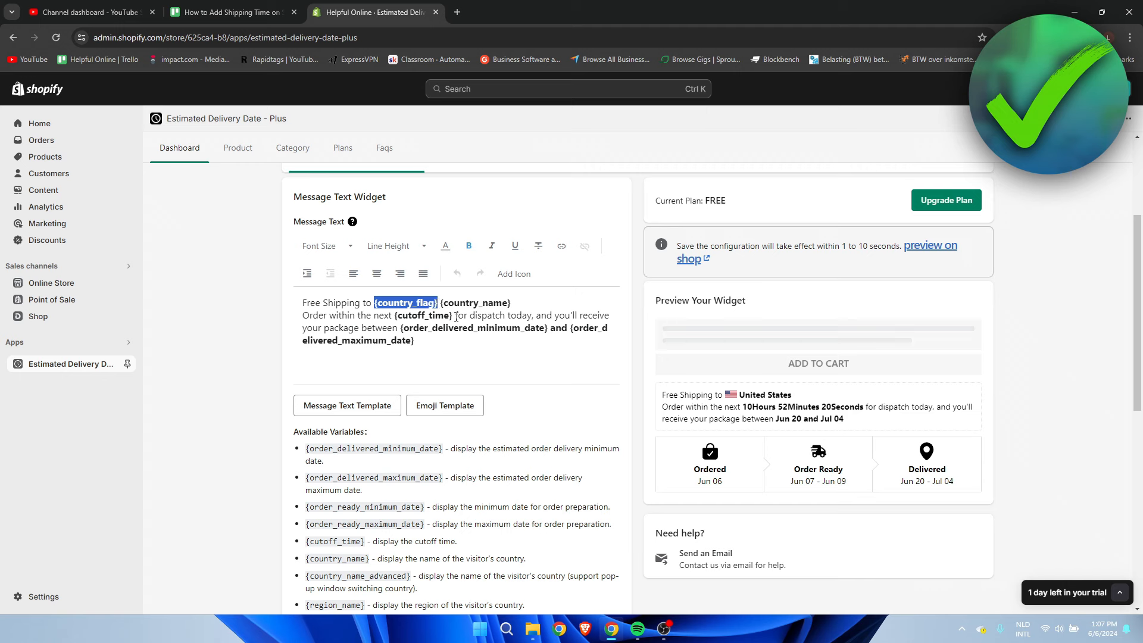
left_click(425, 304)
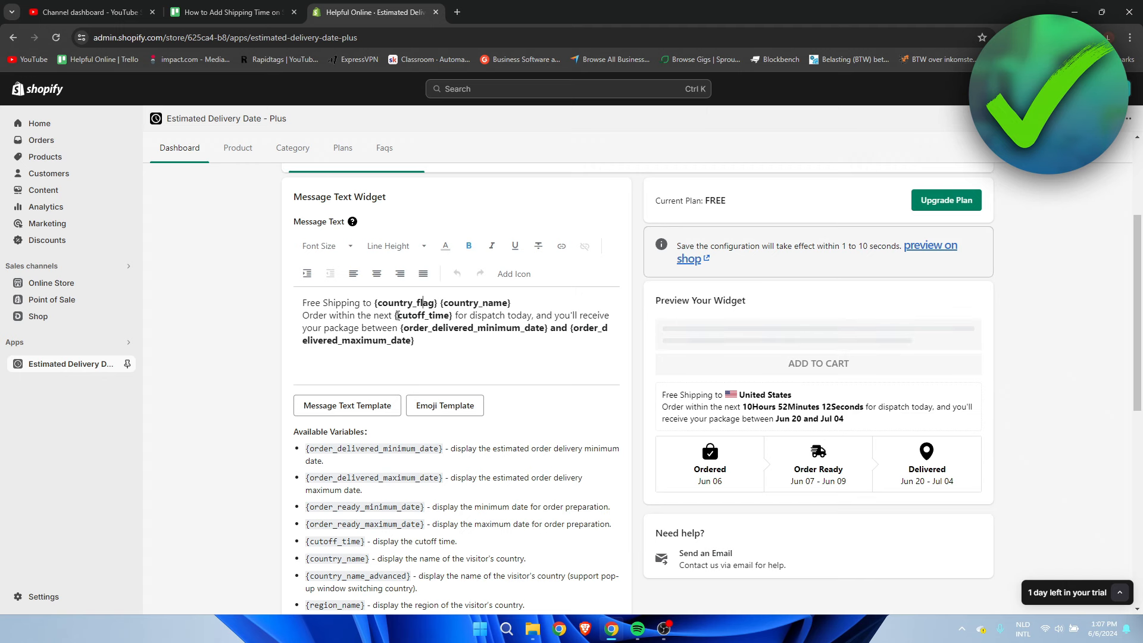
left_click_drag(394, 316, 450, 316)
left_click_drag(743, 407, 775, 425)
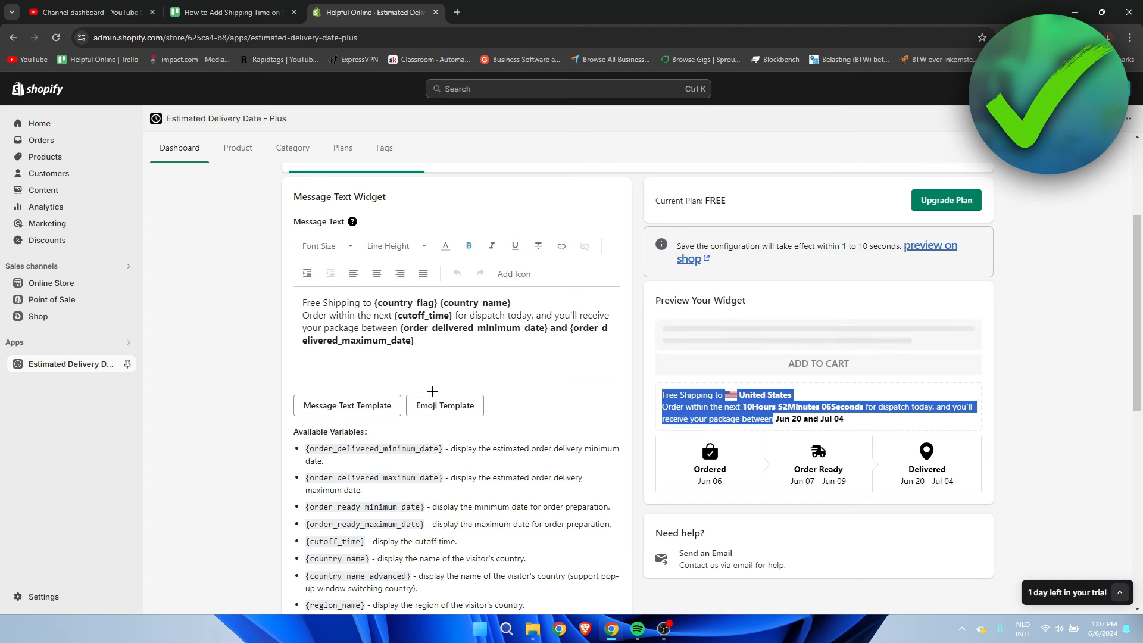
left_click(441, 352)
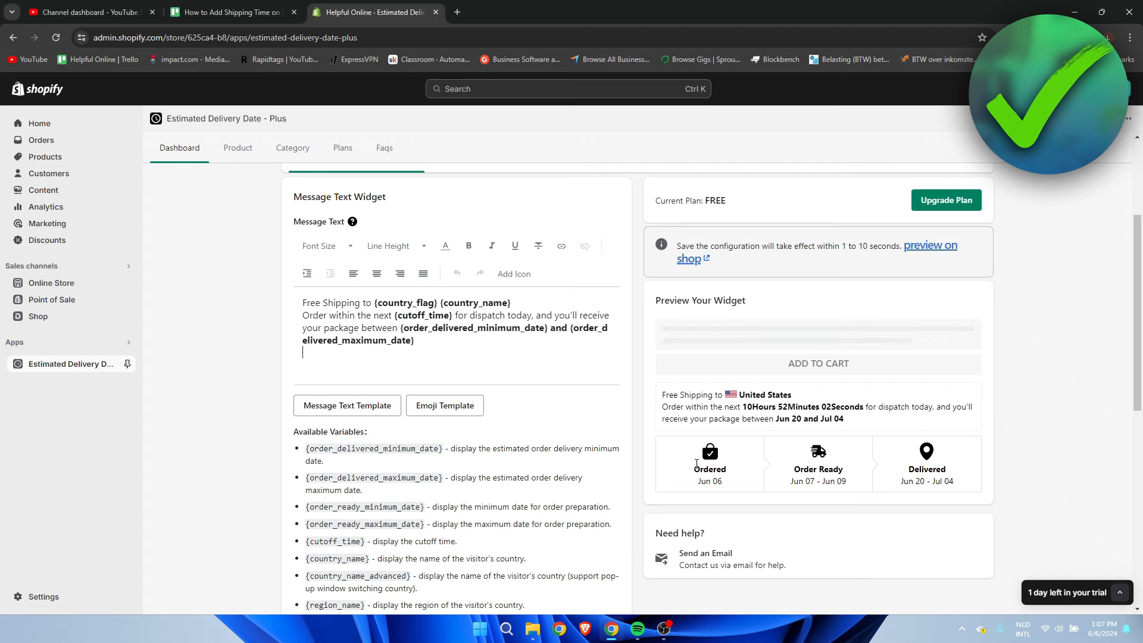
- Try clearing the widget's entire message text, and discard the unsaved change
left_click(433, 349)
left_click_drag(408, 360, 171, 286)
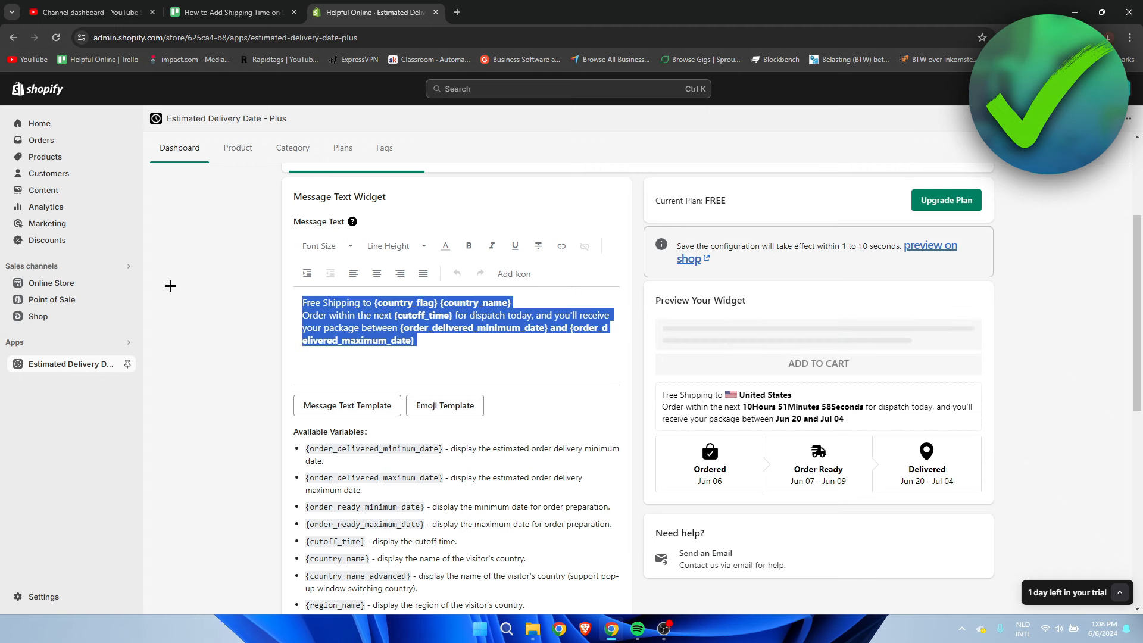
key("BackSpace")
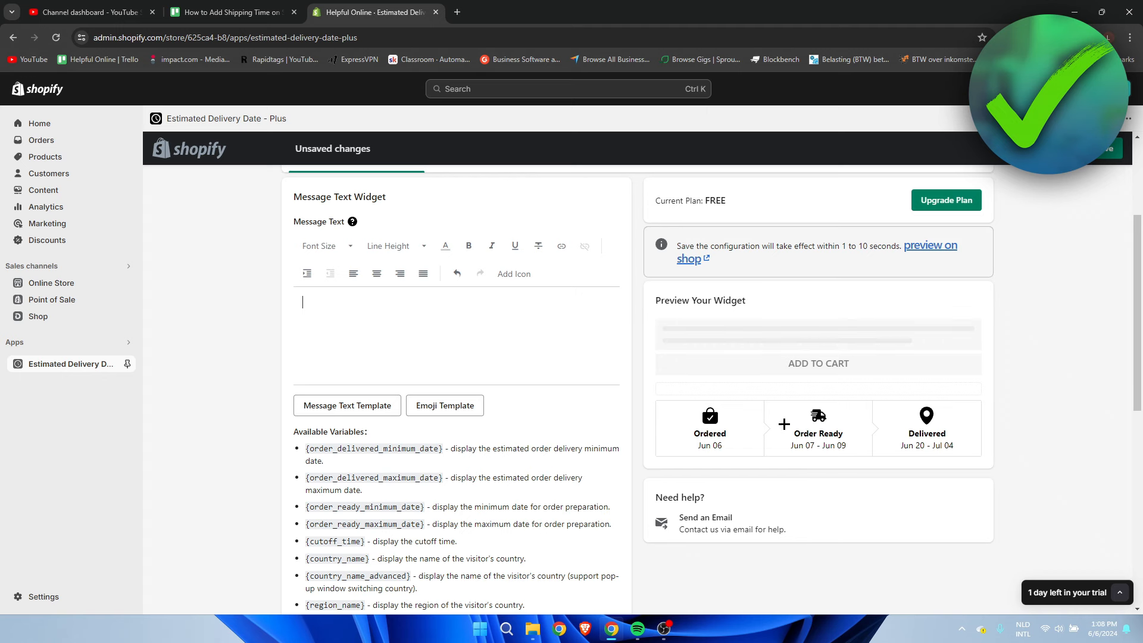
left_click(1104, 148)
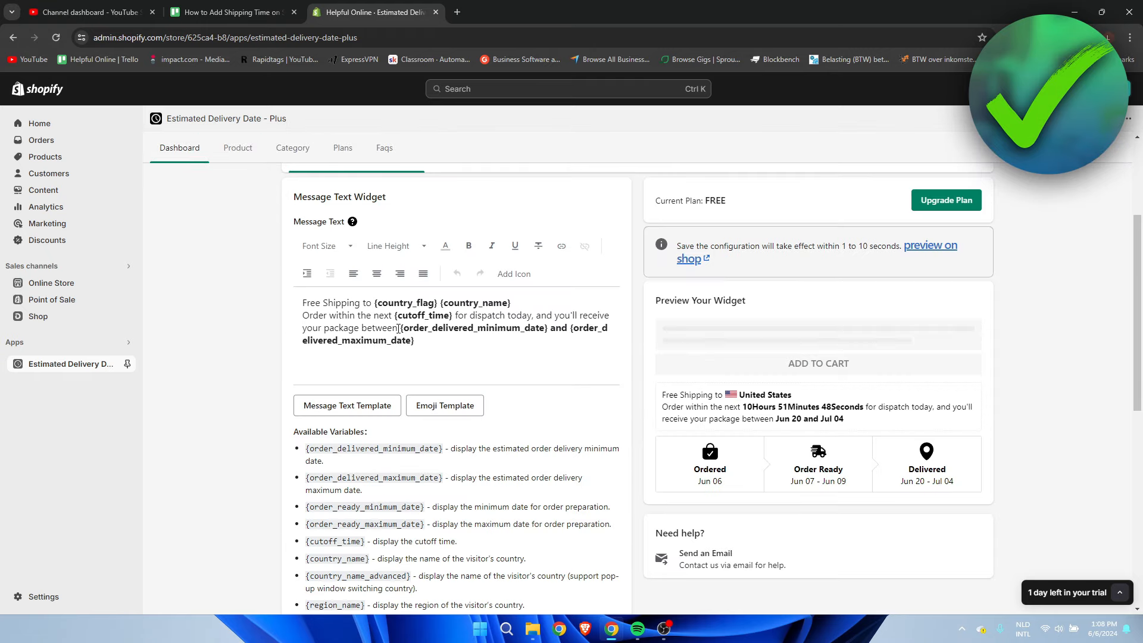
- Delete the sentence with the cutoff time and delivery date range from the message text, keeping only the free shipping line
left_click_drag(743, 409, 869, 411)
left_click_drag(434, 342, 298, 321)
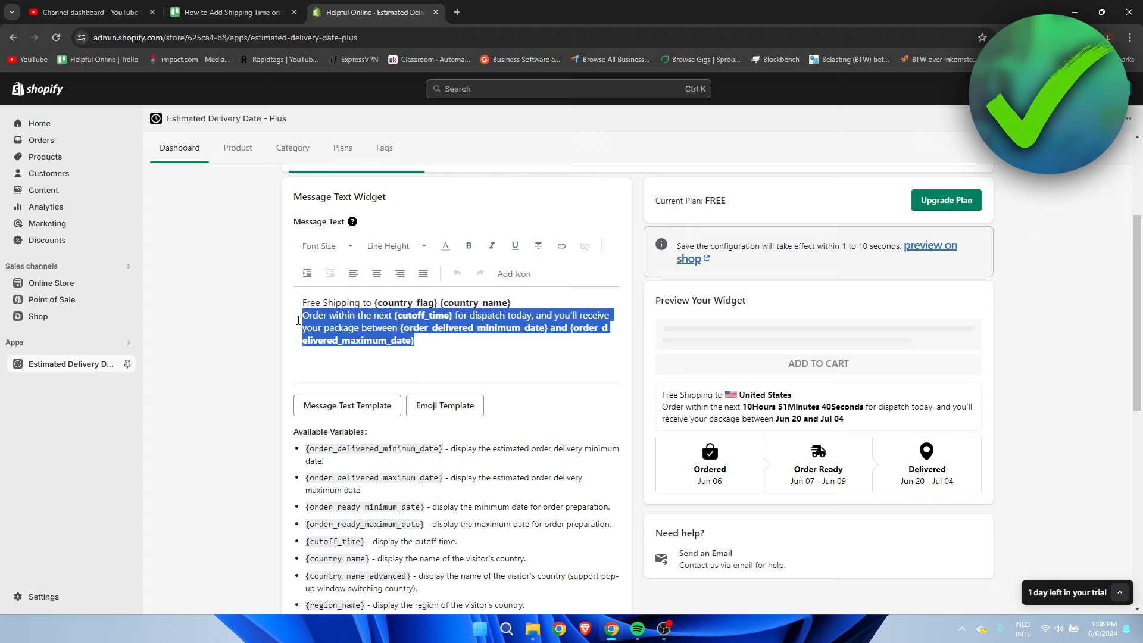
key("BackSpace")
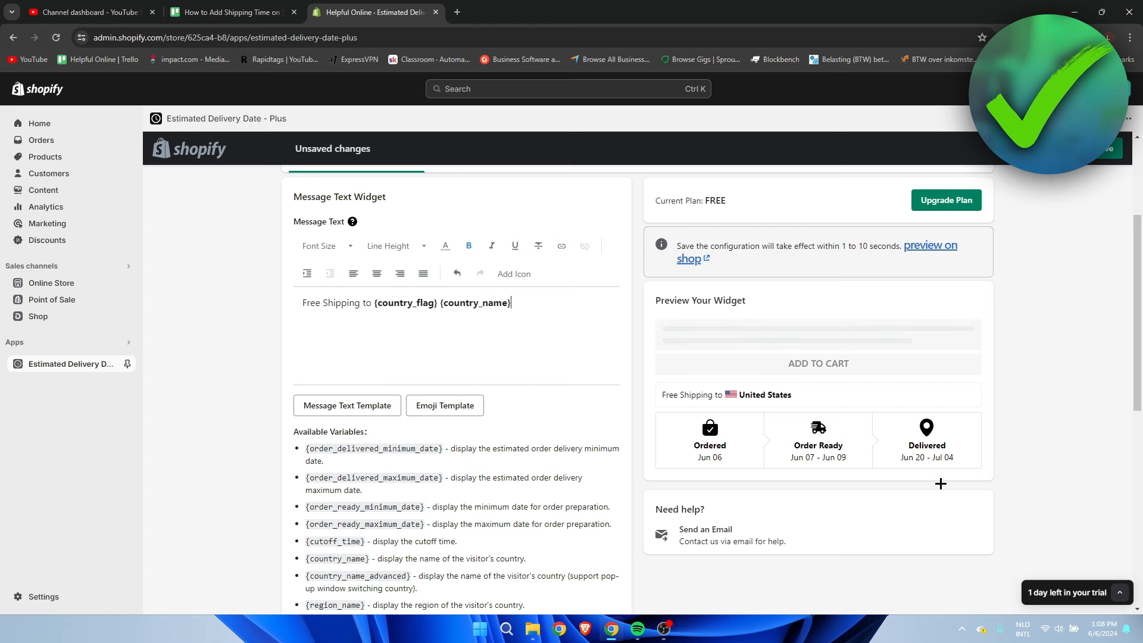
- Look through the variables available for the message text, starting with the order_delivered_minimum_date description
scroll(941, 483, "down", 3)
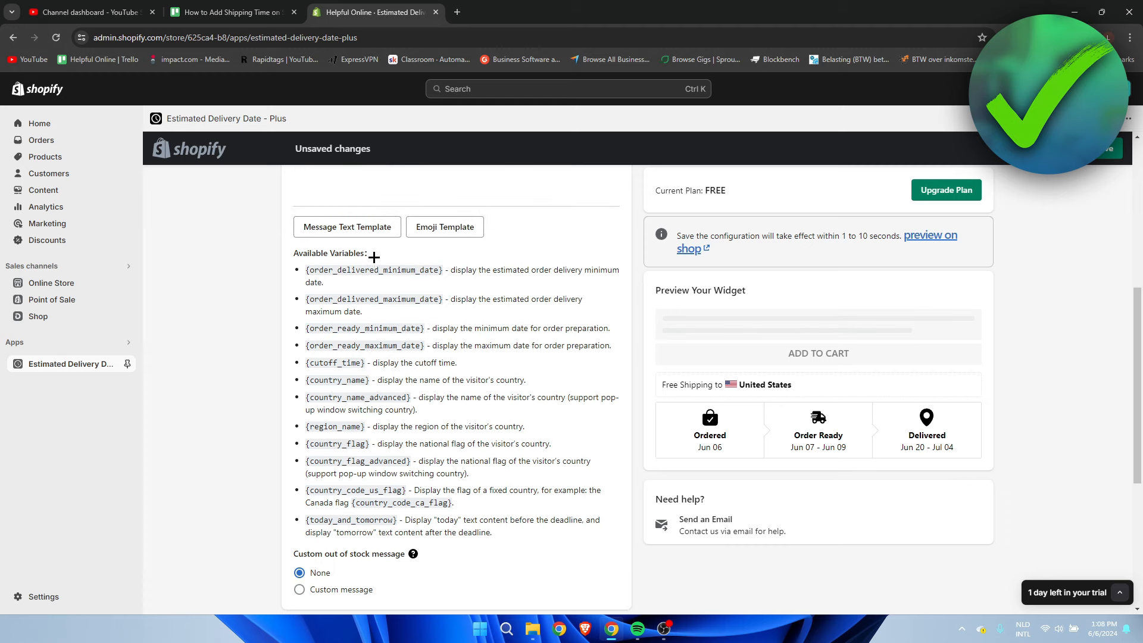
left_click_drag(454, 270, 620, 271)
left_click(606, 293)
scroll(585, 457, "down", 5)
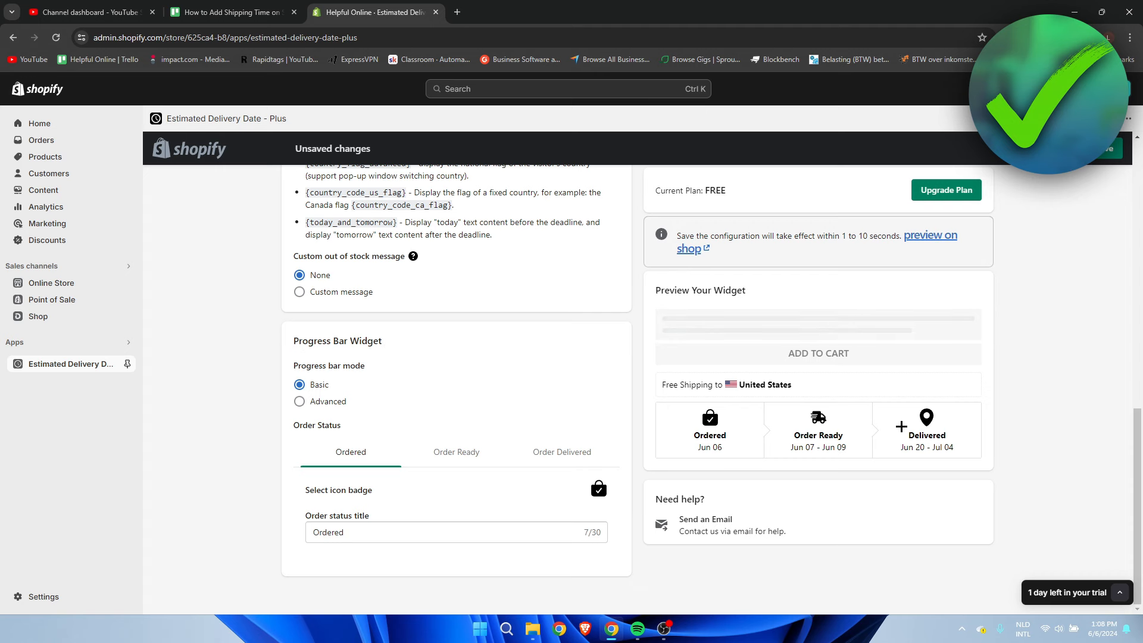
- Compare the Basic and Advanced progress bar modes, set Advanced, and check the Ordered stage's tip against its description
left_click(326, 409)
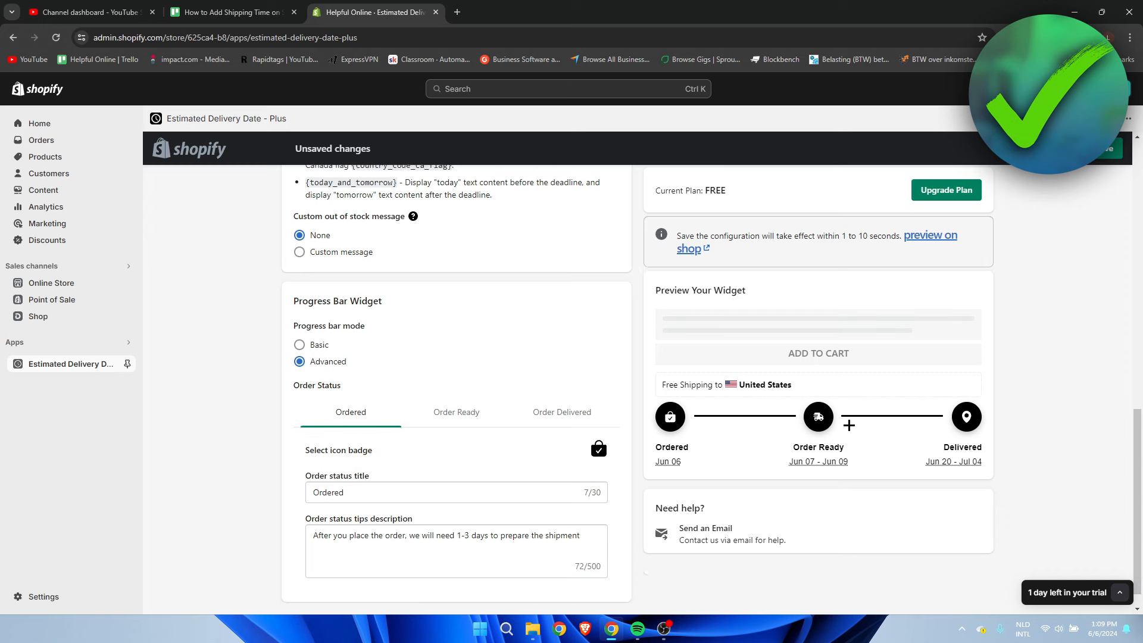
left_click(320, 385)
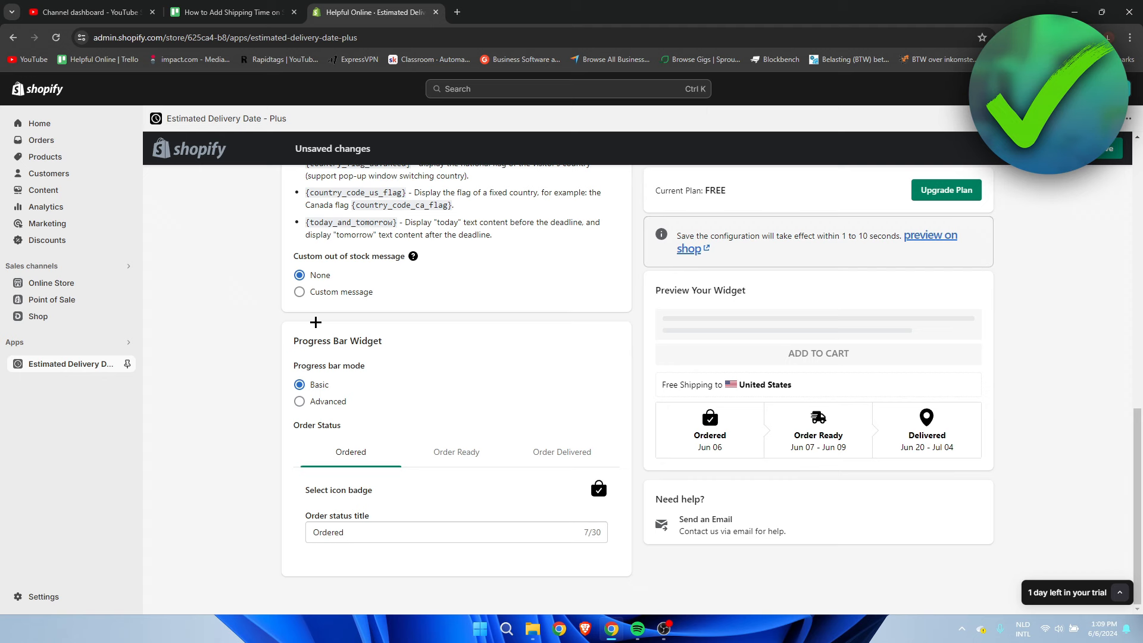
left_click(323, 405)
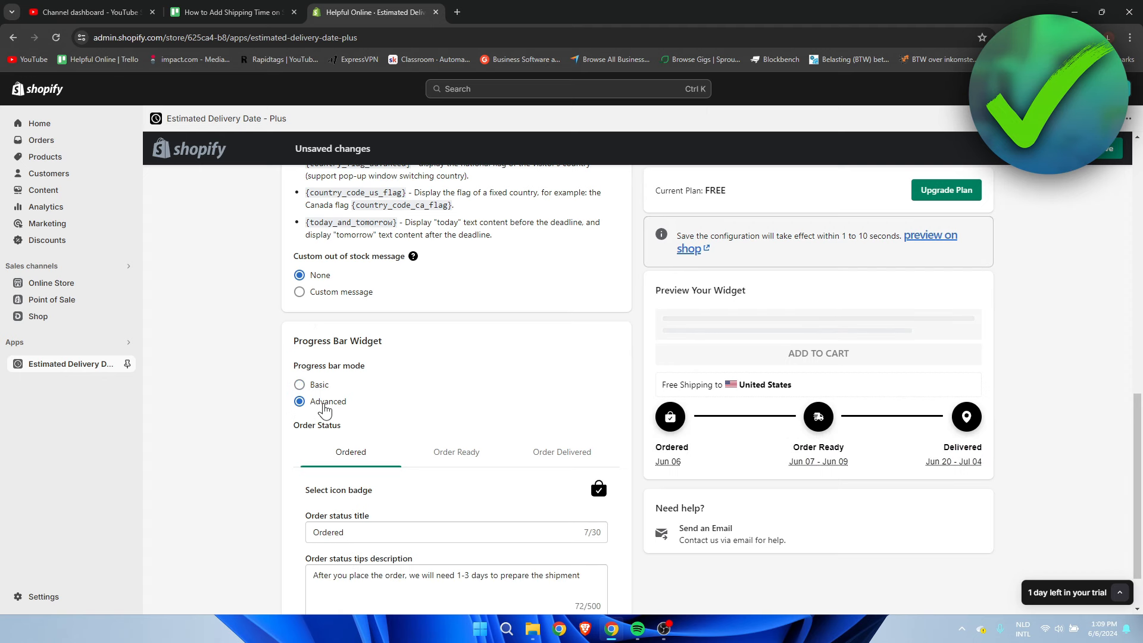
scroll(324, 411, "down", 2)
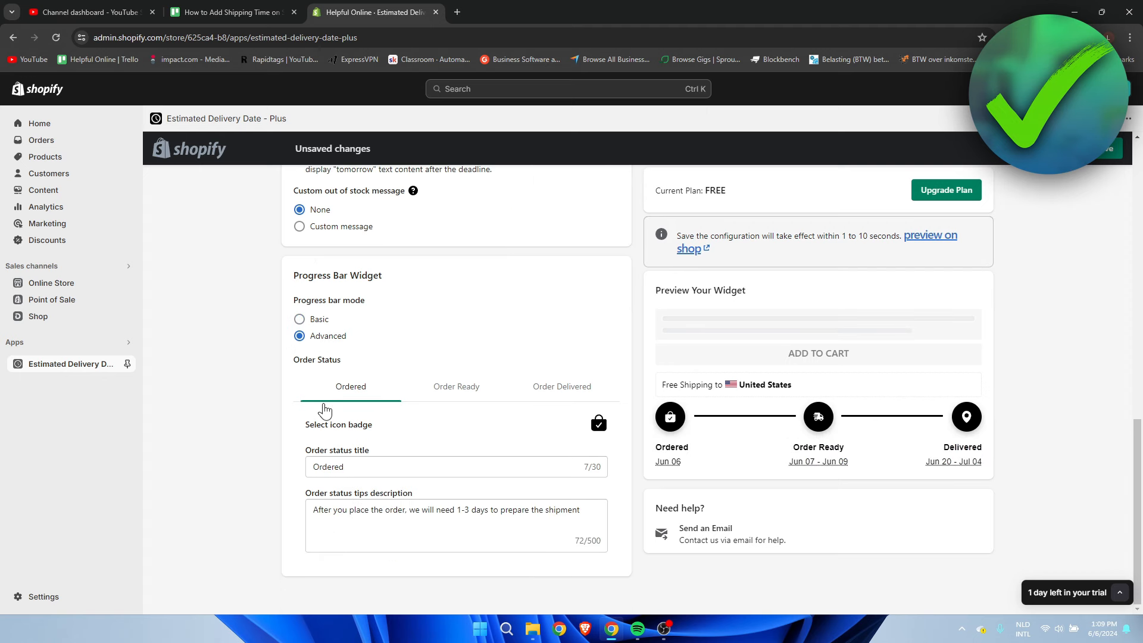
left_click(317, 320)
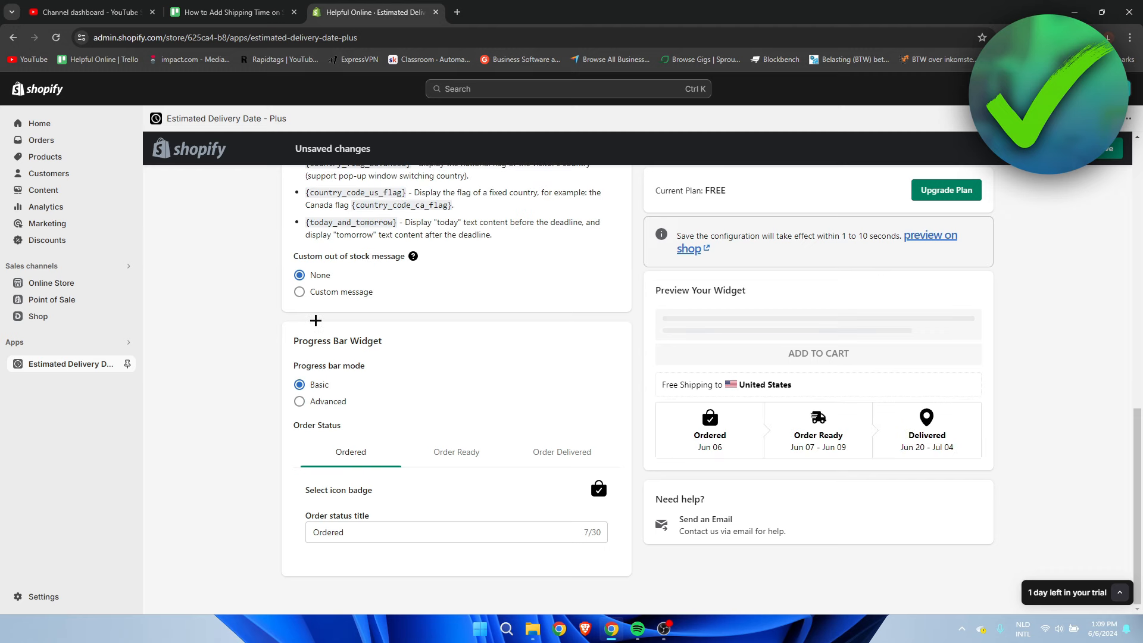
left_click(324, 401)
scroll(403, 488, "down", 2)
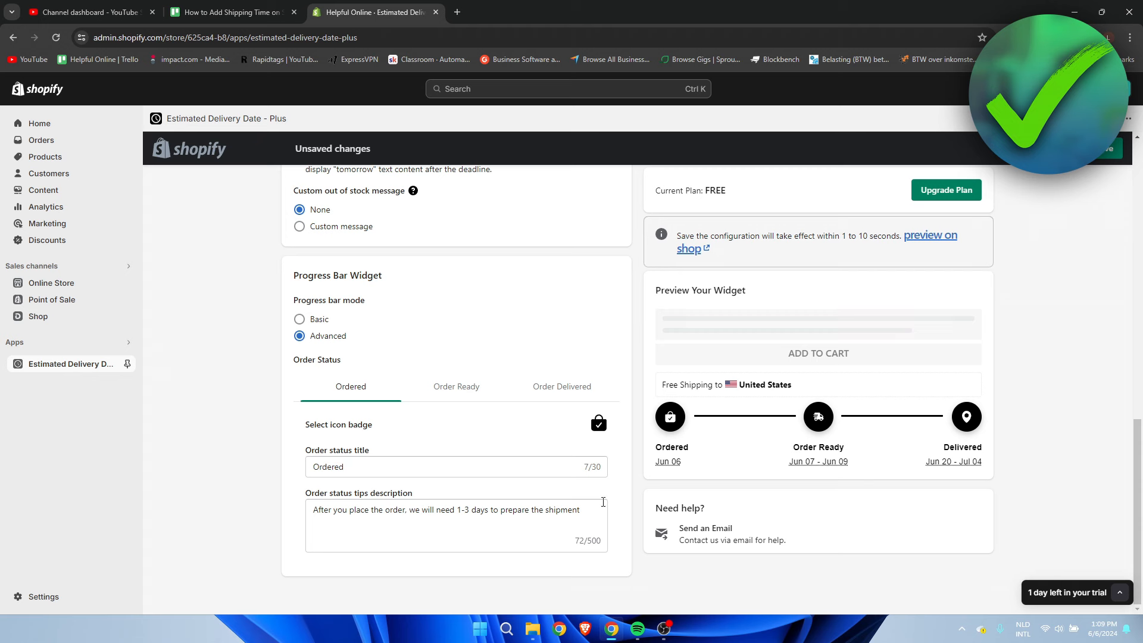
mouse_move(667, 472)
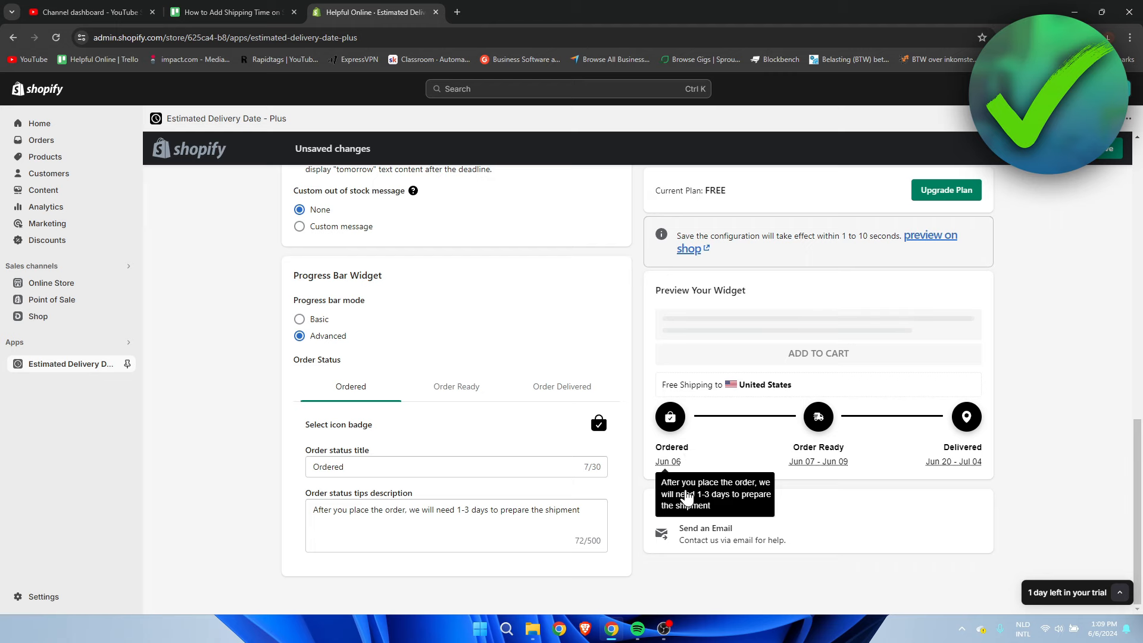
left_click_drag(591, 507, 272, 505)
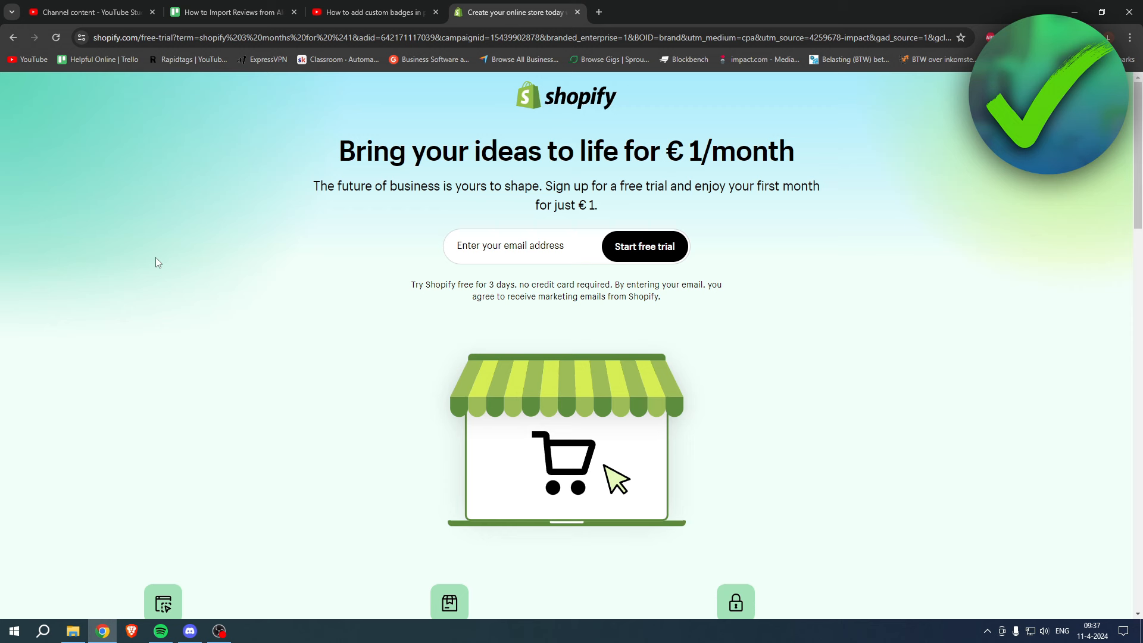
- Read the headline and first-month offer on Shopify's free trial page
left_click_drag(333, 159, 792, 149)
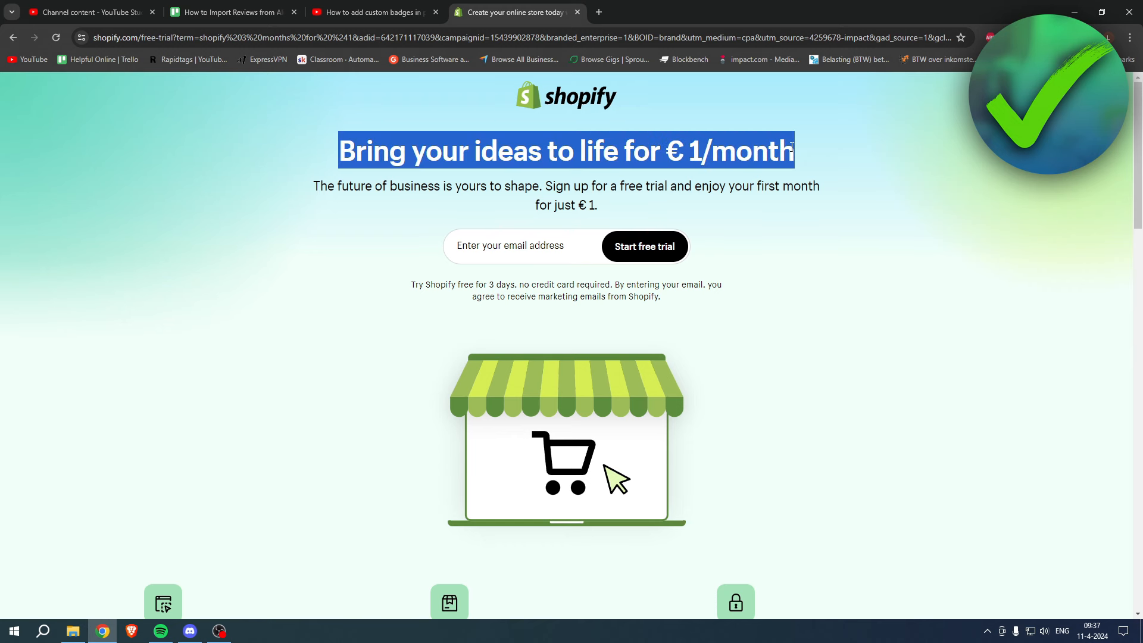
left_click(792, 150)
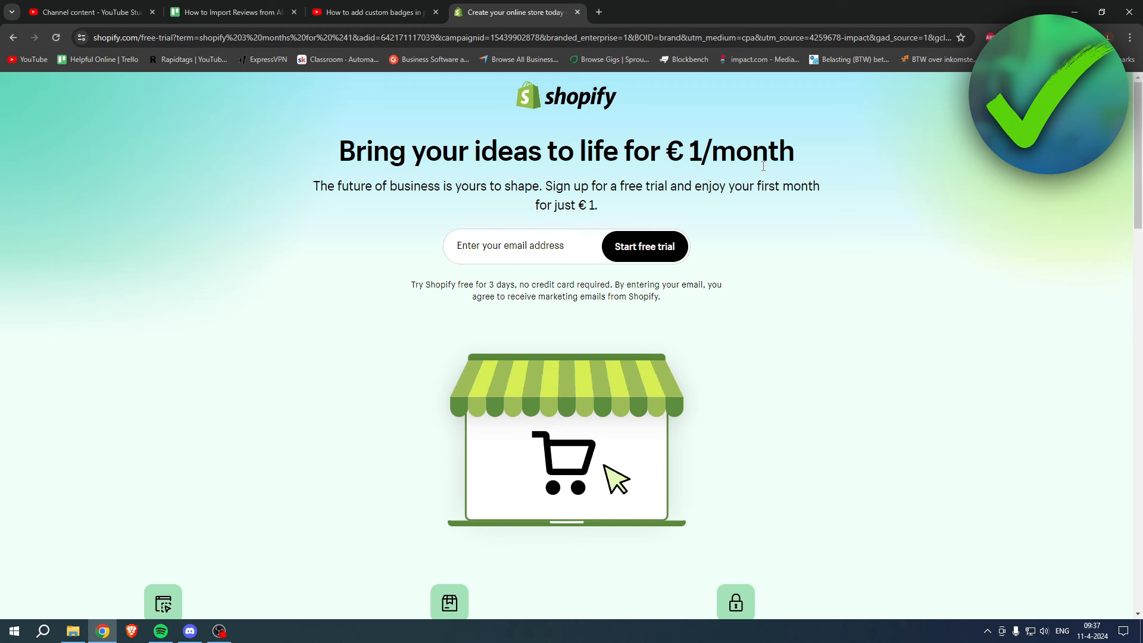
left_click_drag(552, 186, 824, 189)
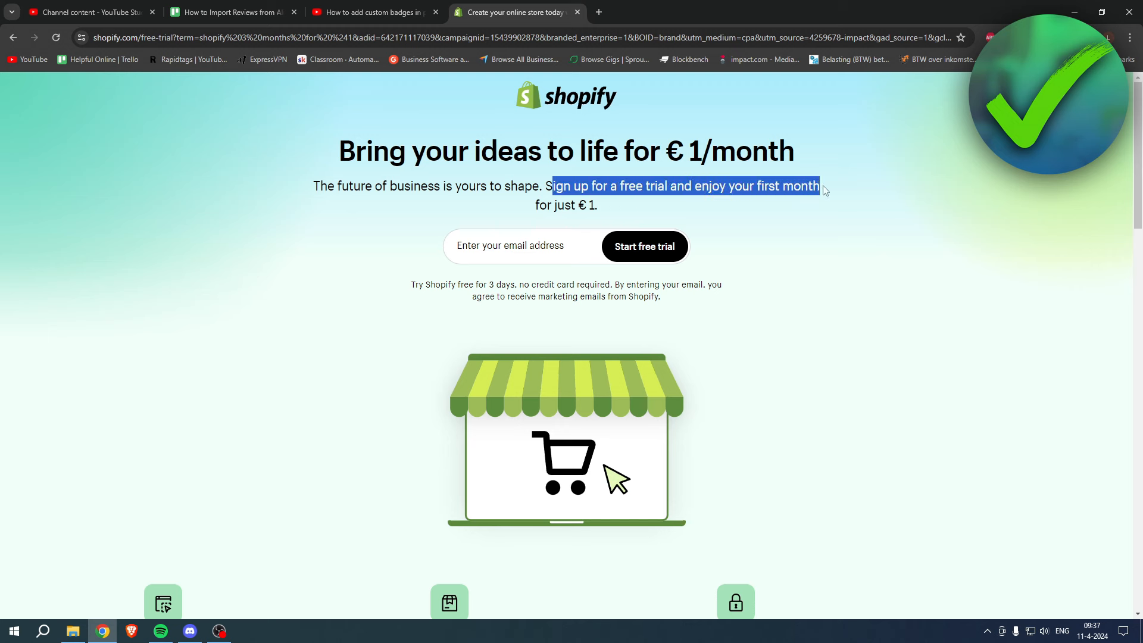
left_click(535, 207)
left_click_drag(536, 208, 606, 209)
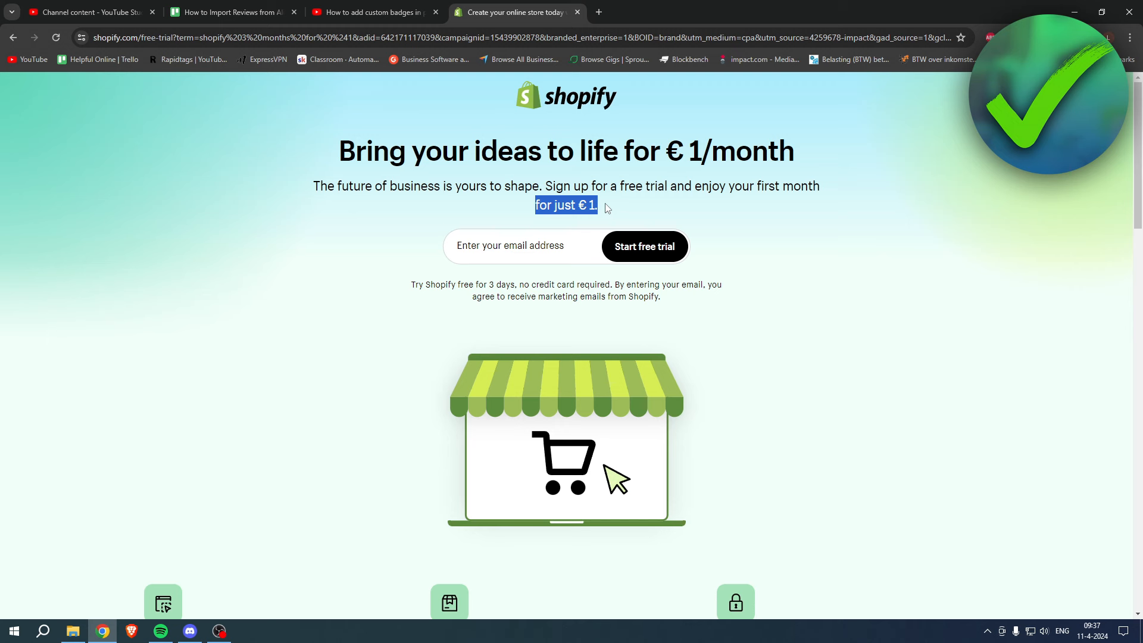
left_click(606, 208)
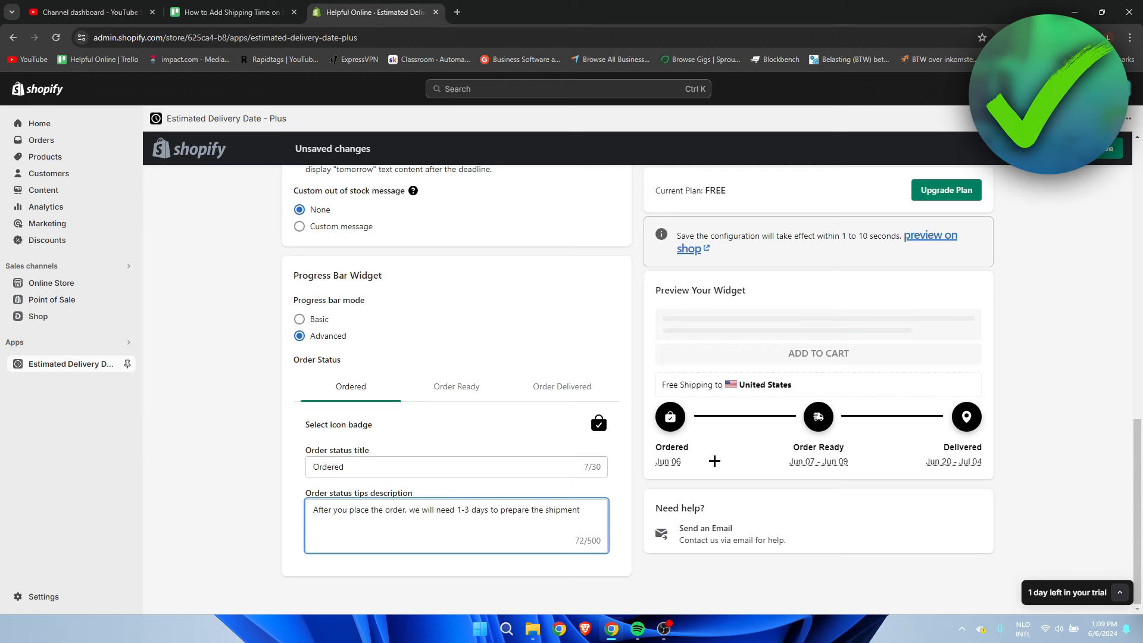
- Examine the Ordered stage's icon badge choices, status title and tips description, and where they appear in the widget preview
left_click(598, 425)
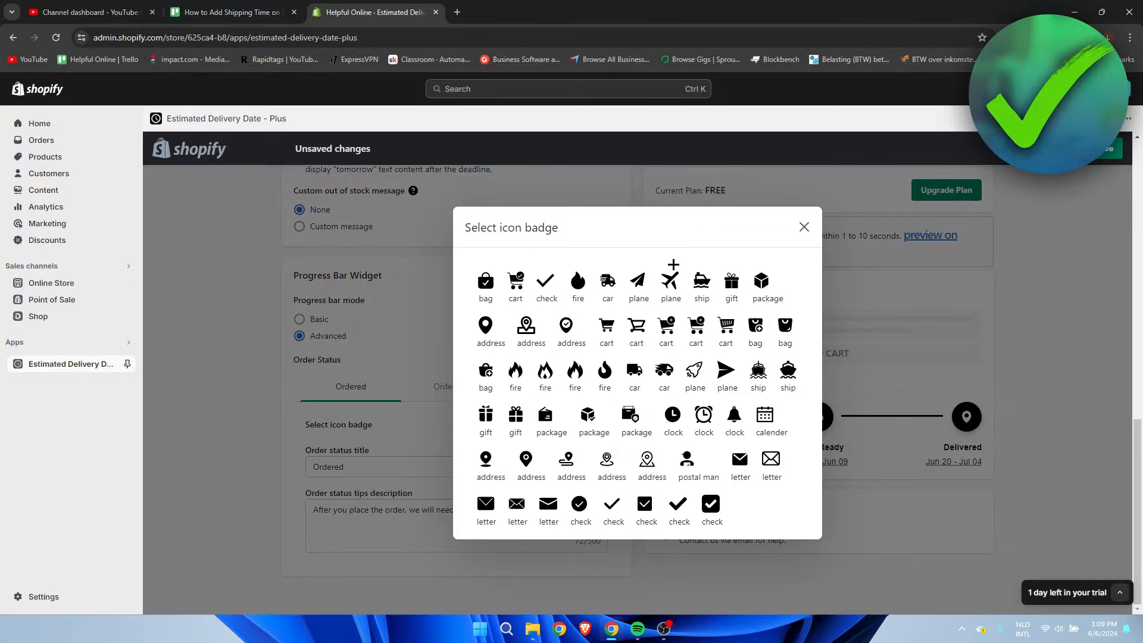
left_click(803, 228)
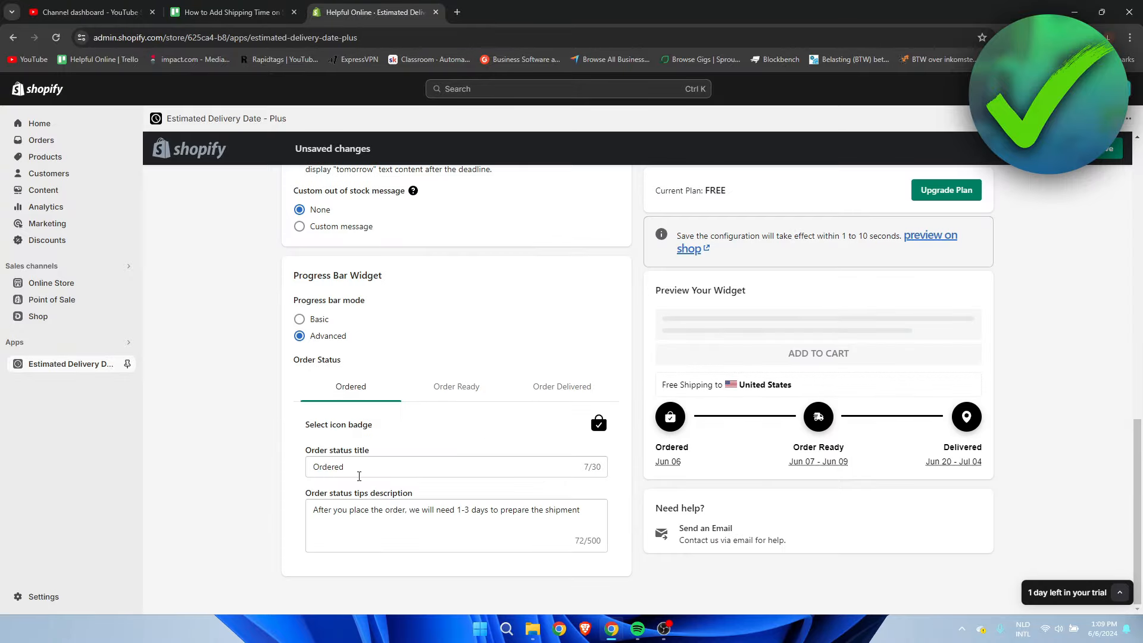
left_click_drag(656, 448, 708, 446)
left_click(696, 447)
left_click_drag(350, 468, 258, 463)
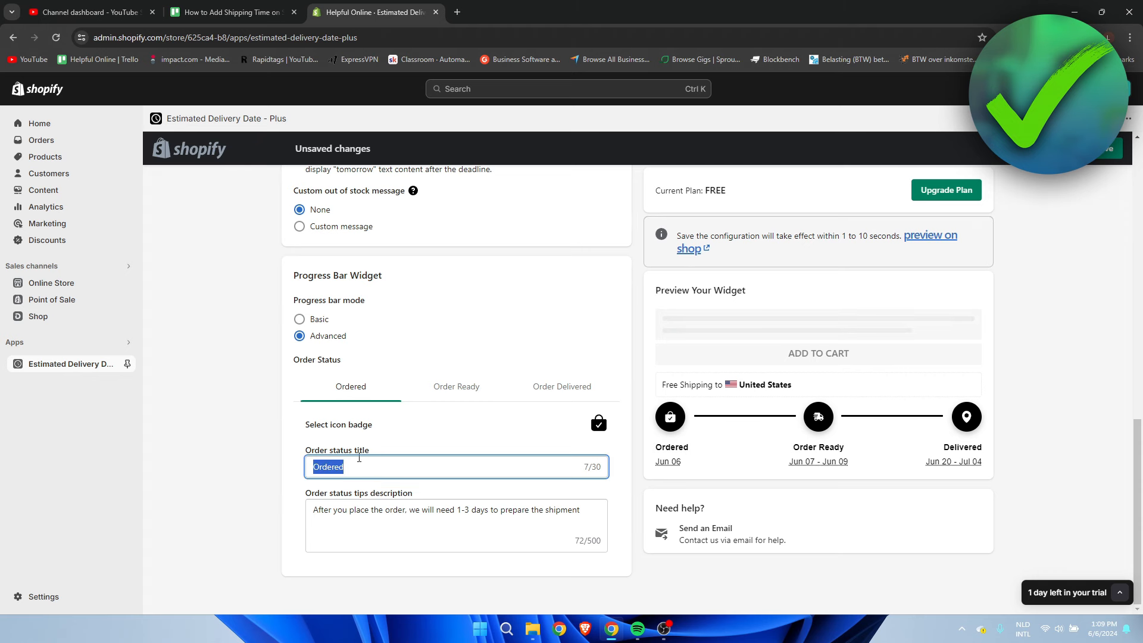
left_click(458, 438)
mouse_move(673, 466)
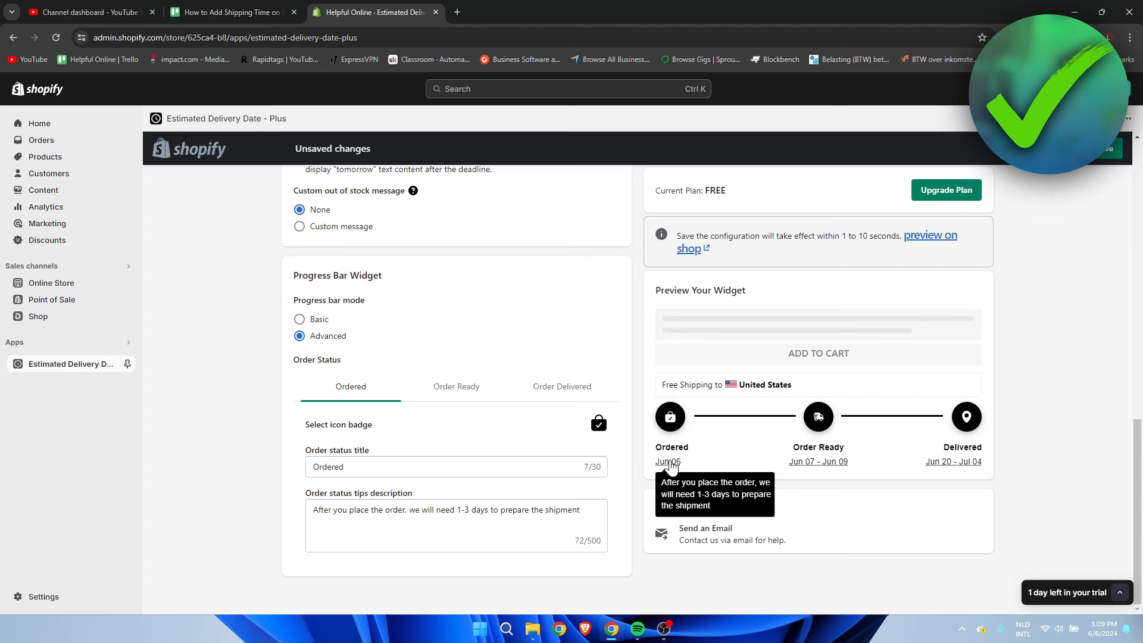
left_click_drag(582, 510, 247, 504)
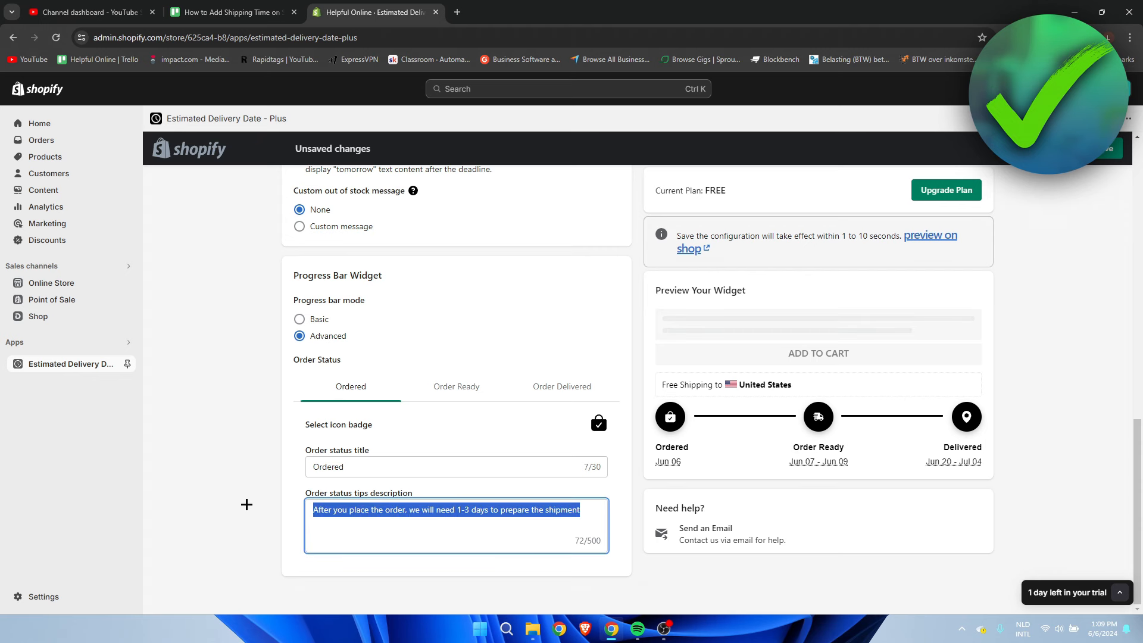
left_click(436, 524)
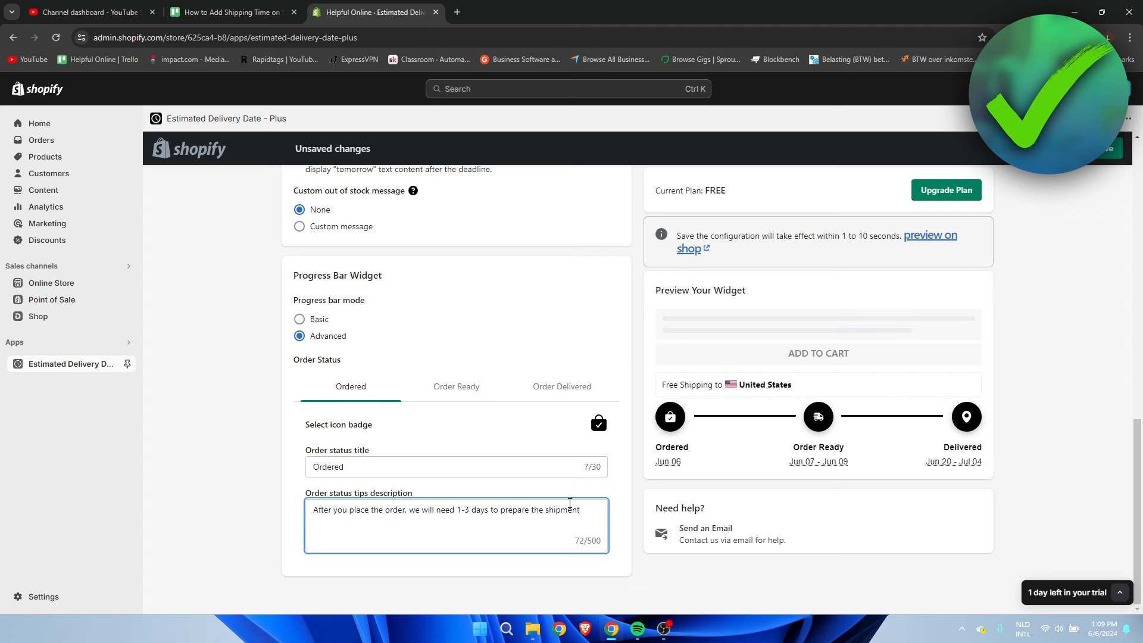
- Try disabling the Order Ready stage of the progress bar, and enable it again
left_click(460, 393)
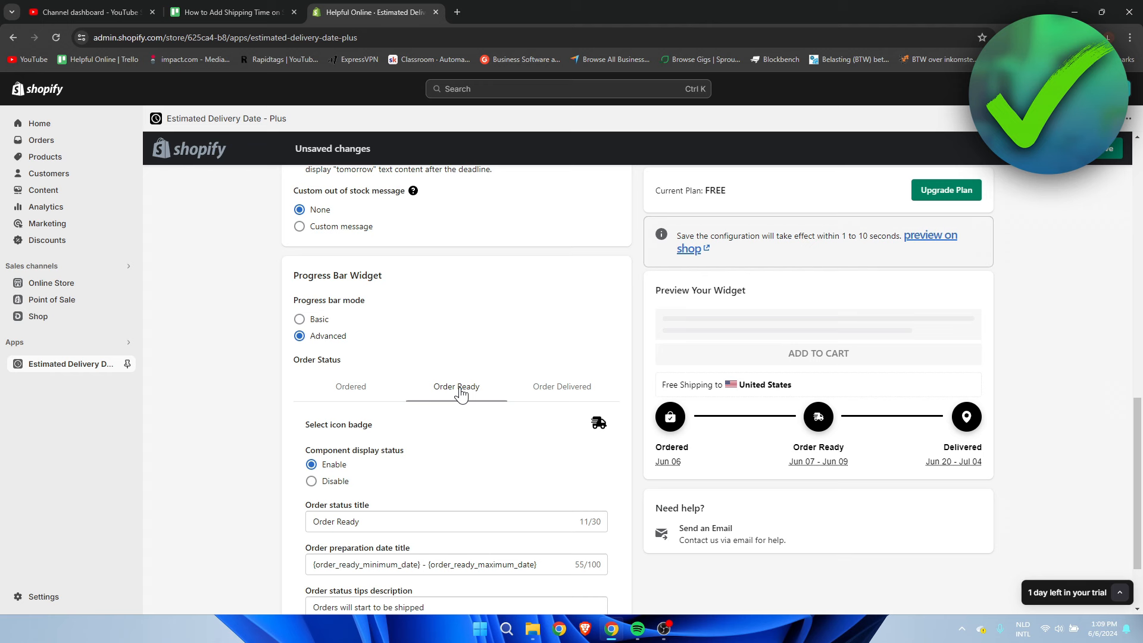
scroll(460, 392, "down", 2)
left_click(344, 386)
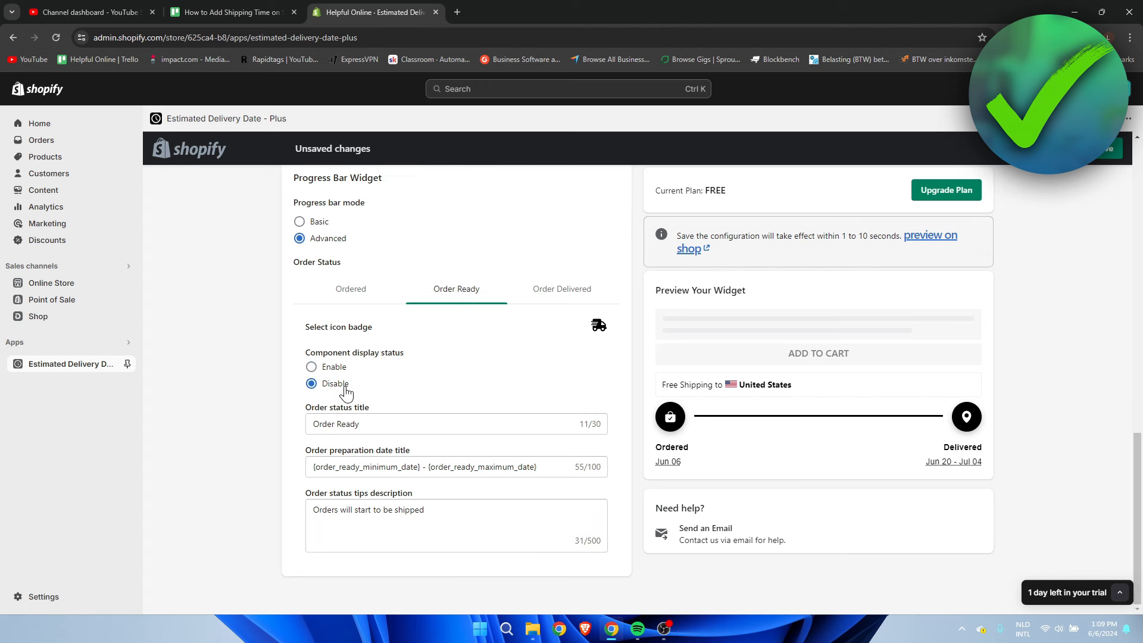
left_click(331, 366)
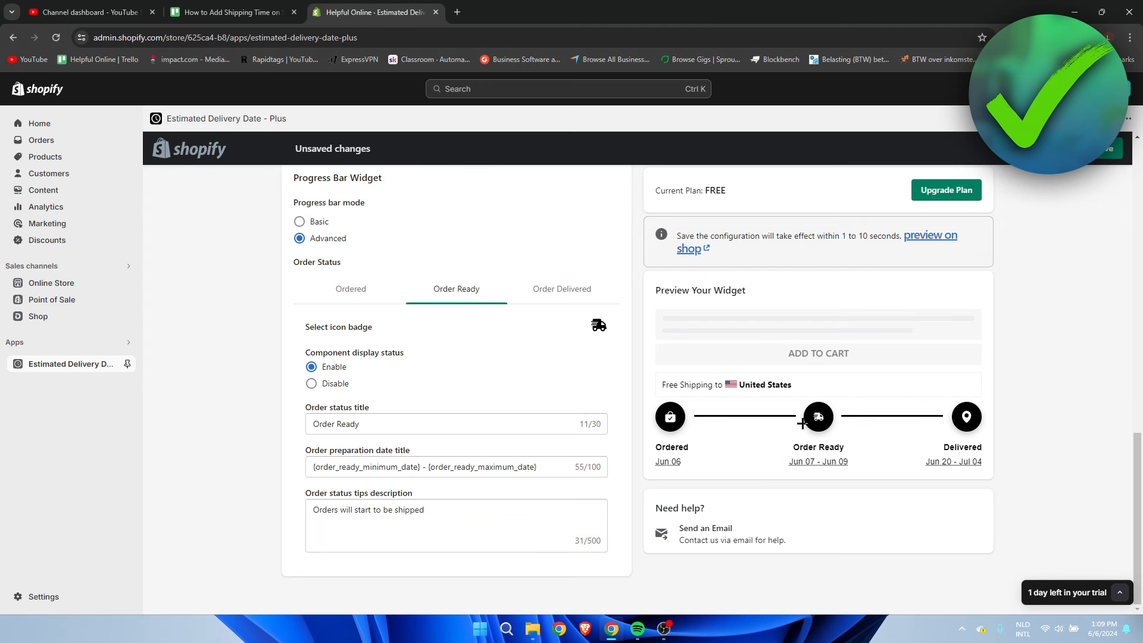
- Examine the Order Ready stage's icon badge choices, status title and preparation date variables against the widget preview
left_click(598, 325)
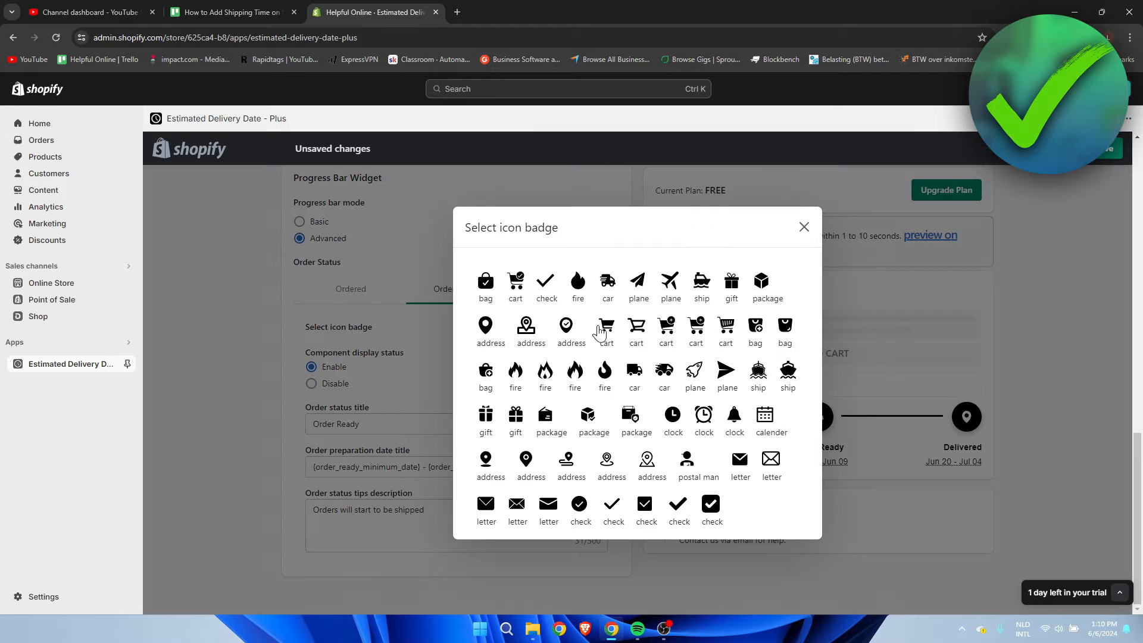
left_click(803, 227)
left_click_drag(420, 426, 272, 413)
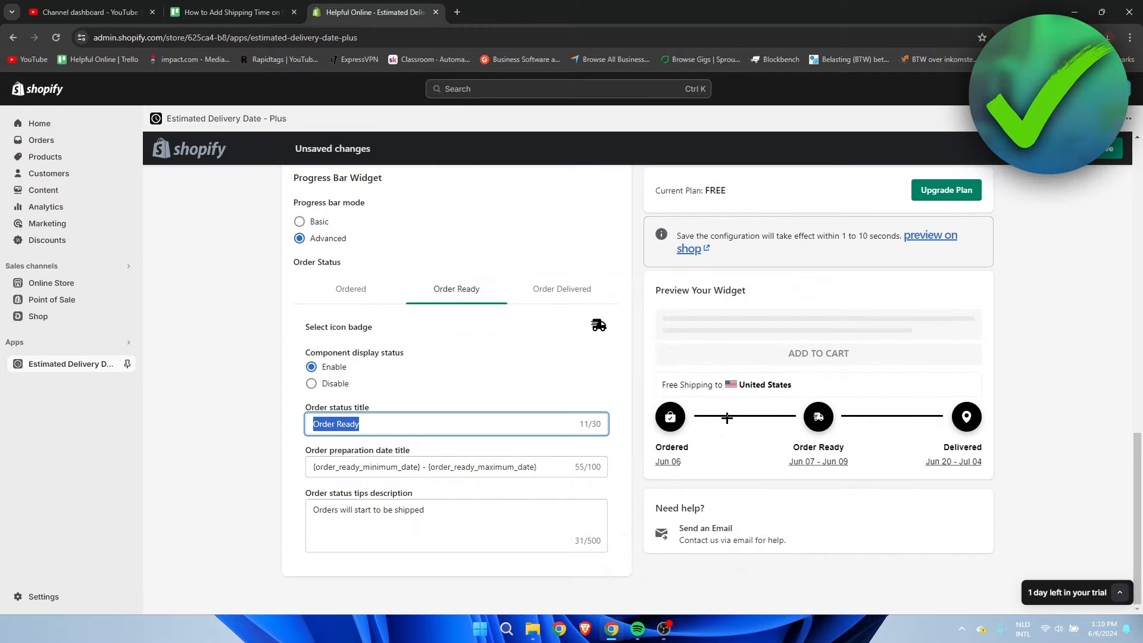
left_click_drag(561, 466, 281, 472)
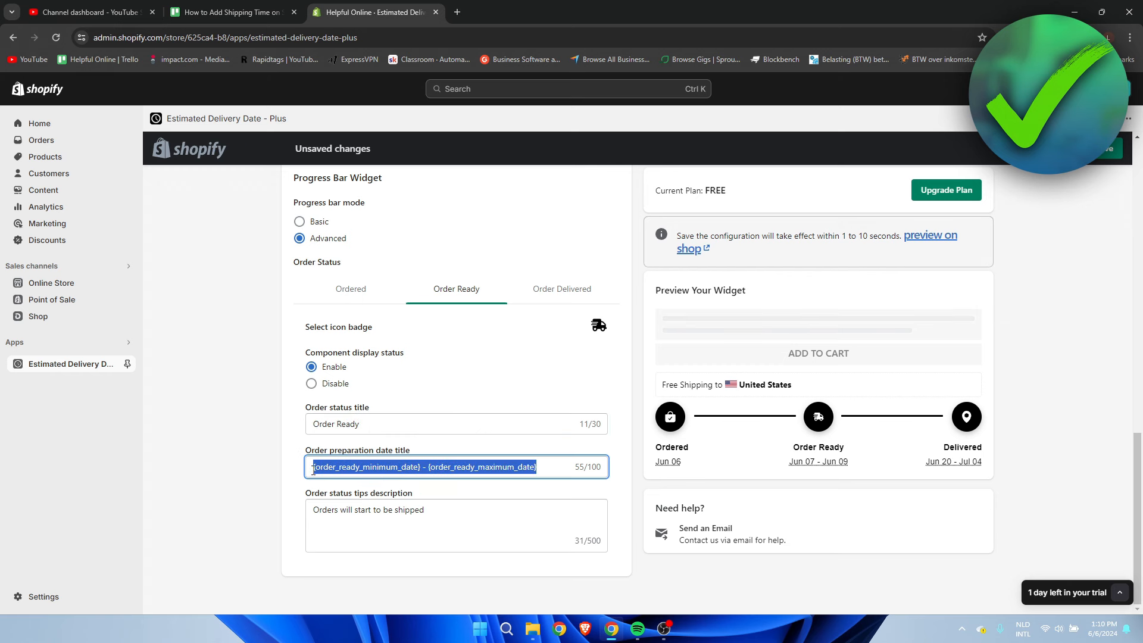
mouse_move(803, 465)
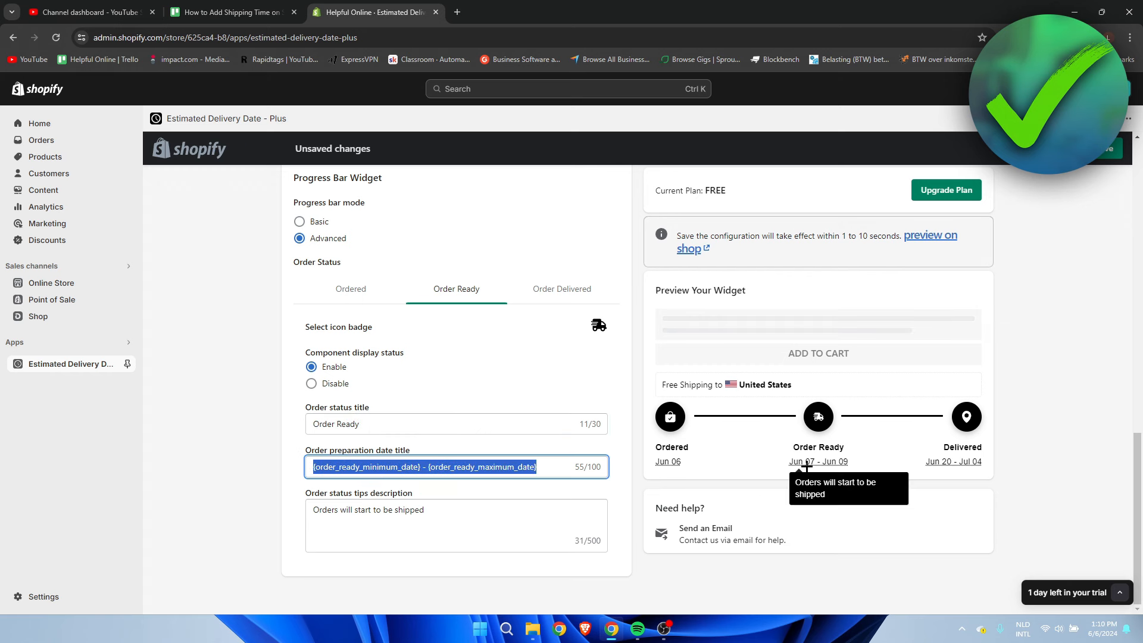
left_click_drag(312, 467, 421, 467)
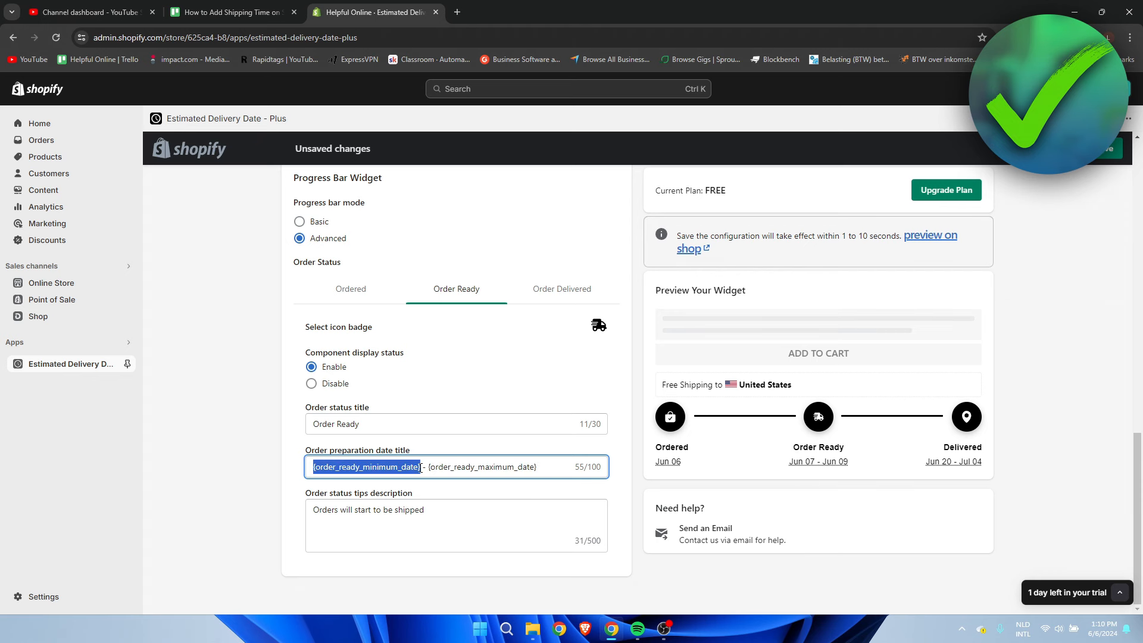
left_click(551, 470)
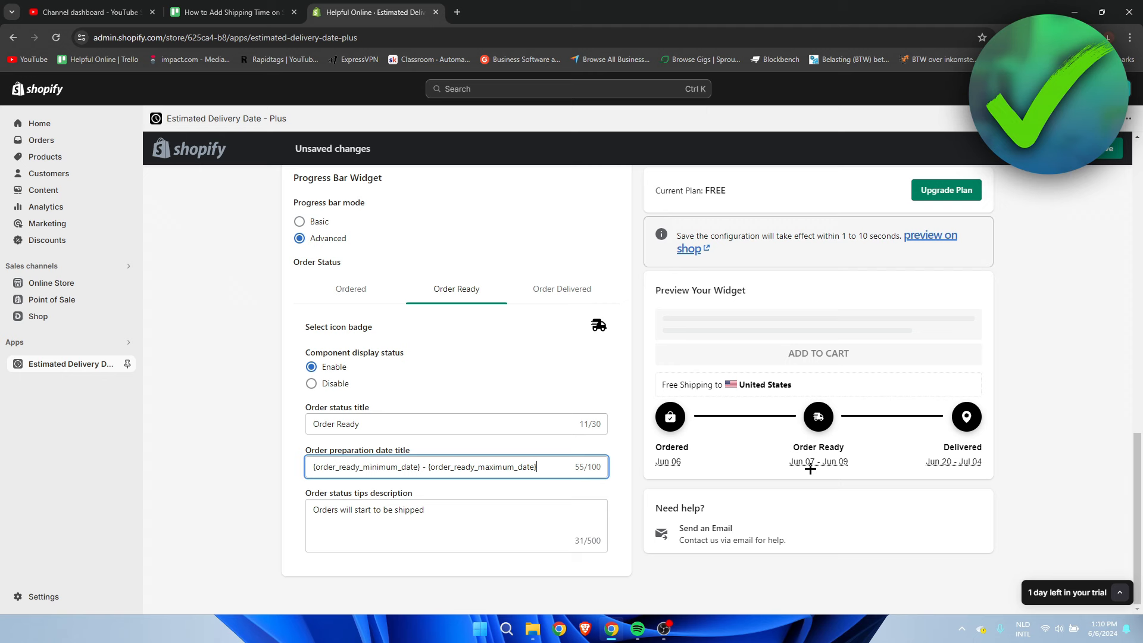
mouse_move(811, 468)
- Compare the Order Delivered stage's tips description with the Delivered date tip in the widget preview
left_click(566, 295)
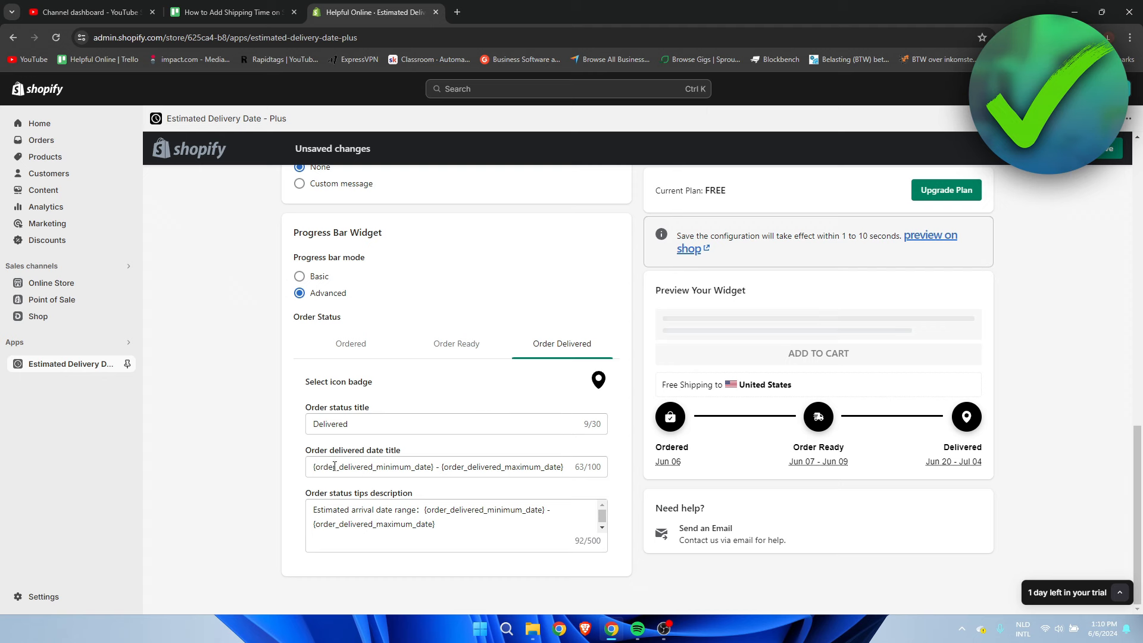
left_click_drag(475, 528, 266, 519)
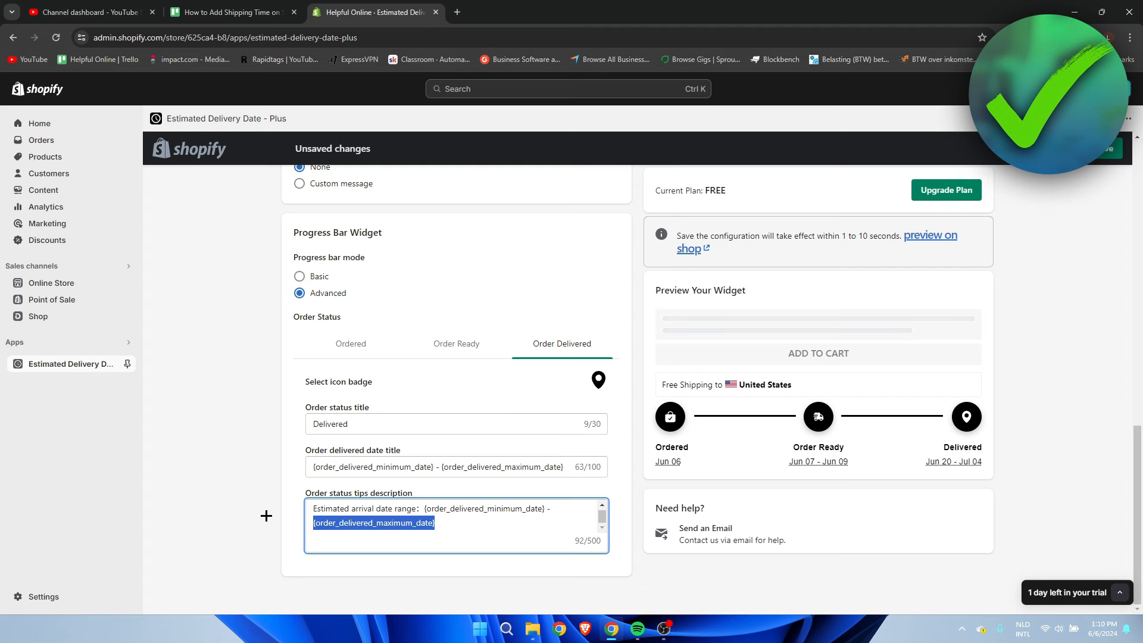
mouse_move(958, 468)
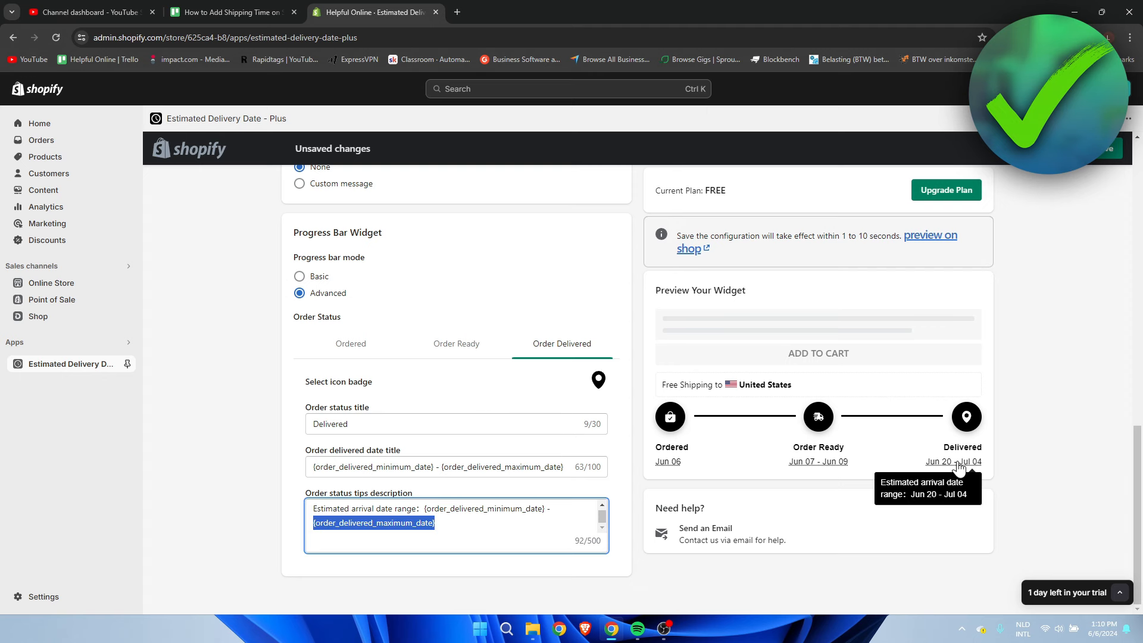
- Open the date range settings of the Estimated Delivery Date - Plus app
left_click(528, 519)
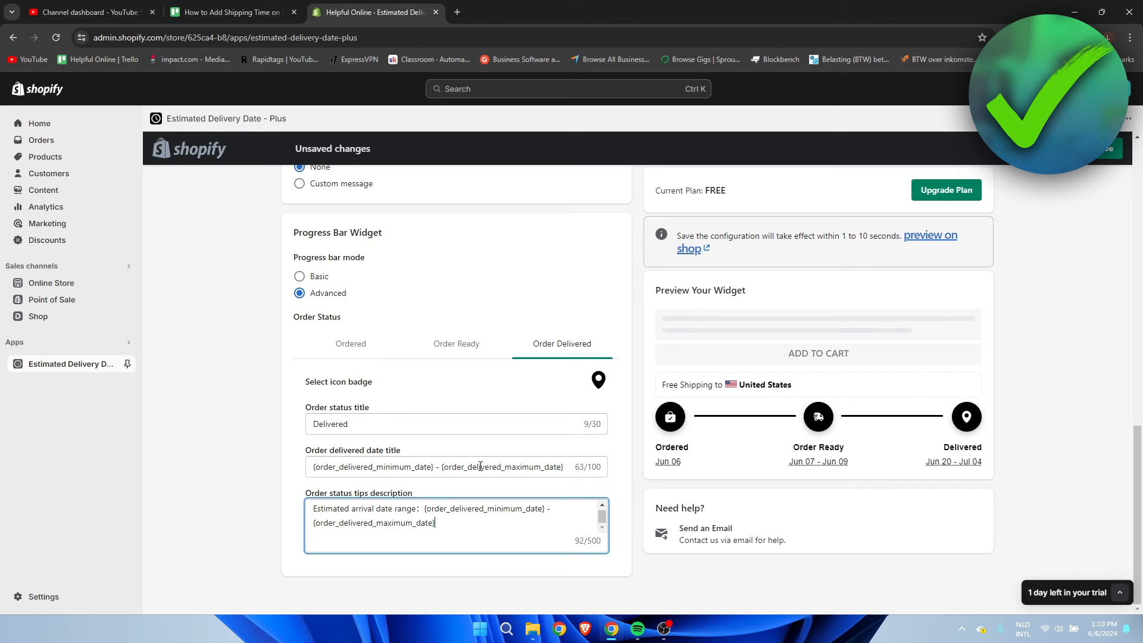
left_click(570, 469)
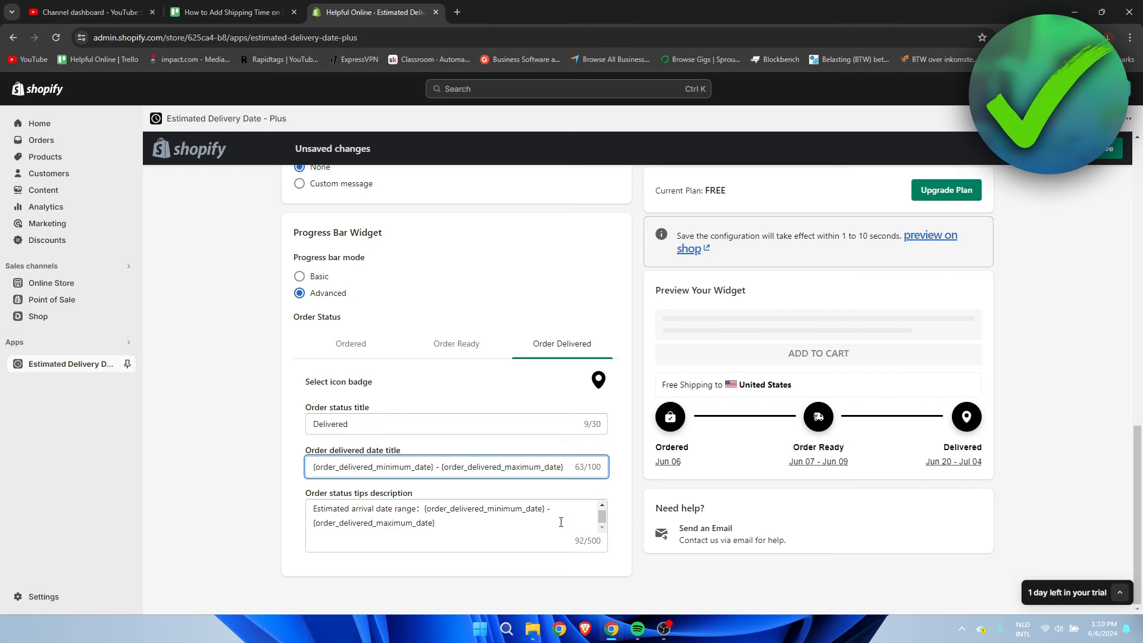
scroll(682, 542, "up", 15)
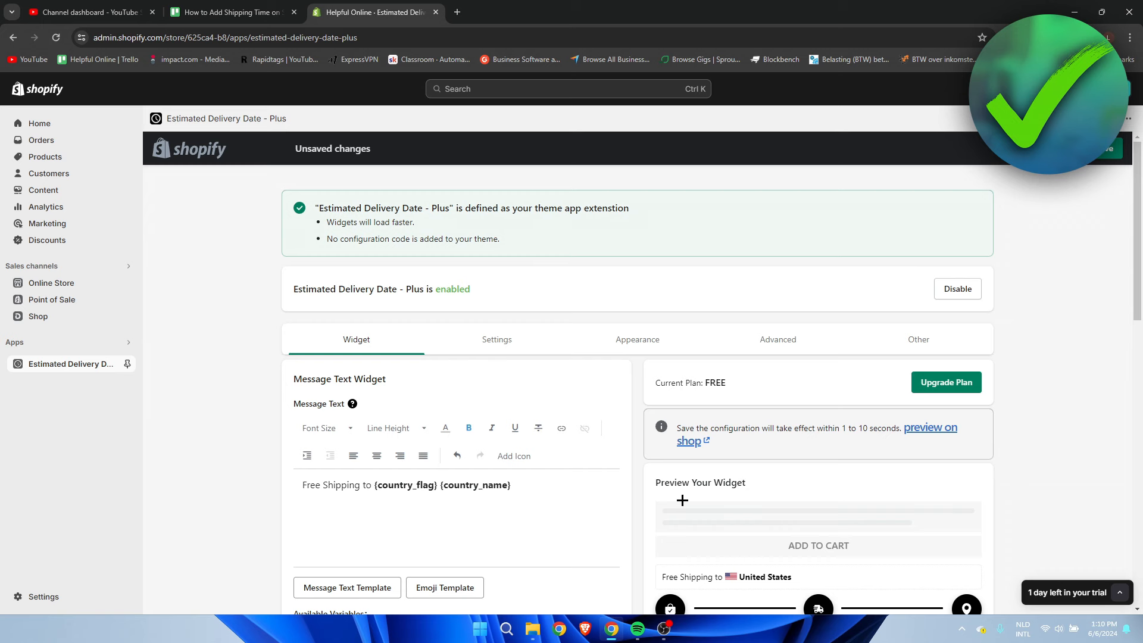
left_click(496, 345)
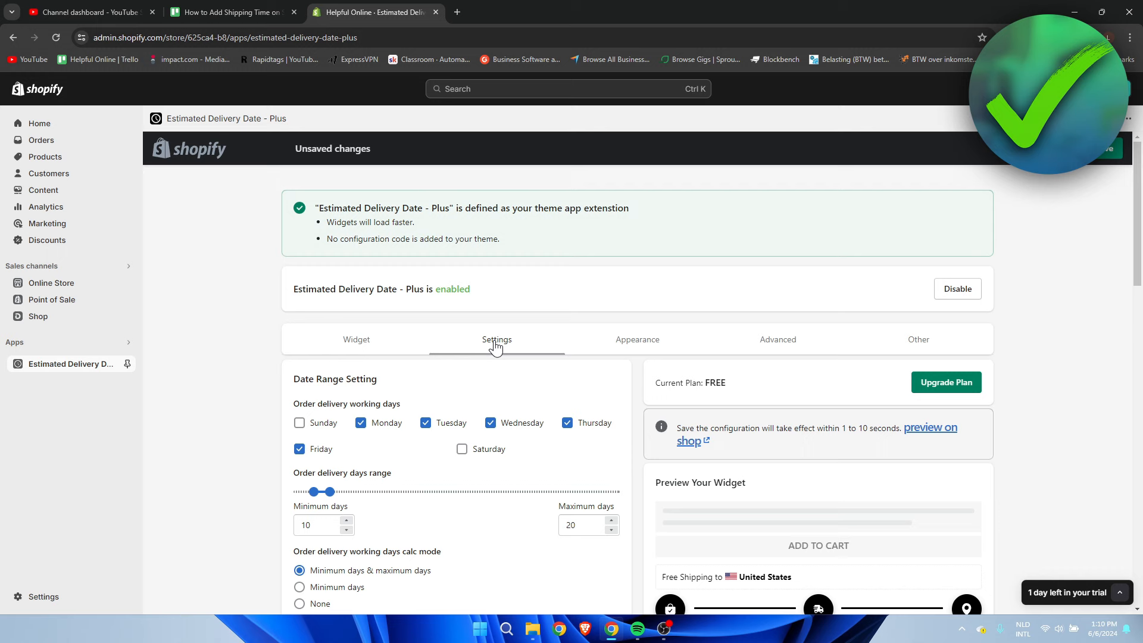
scroll(476, 339, "down", 2)
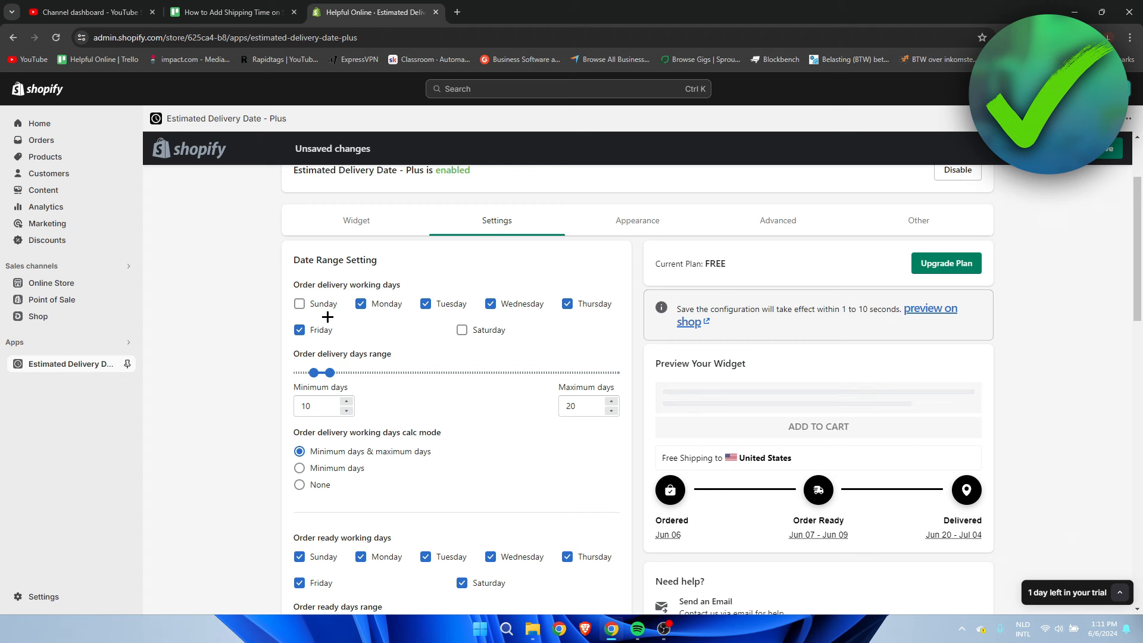
- Try adding Sunday and Saturday to the order delivery working days, compare the previewed Delivered dates, and exclude both days again
left_click(301, 307)
left_click(302, 306)
left_click(464, 333)
left_click(463, 332)
left_click(464, 332)
mouse_move(976, 546)
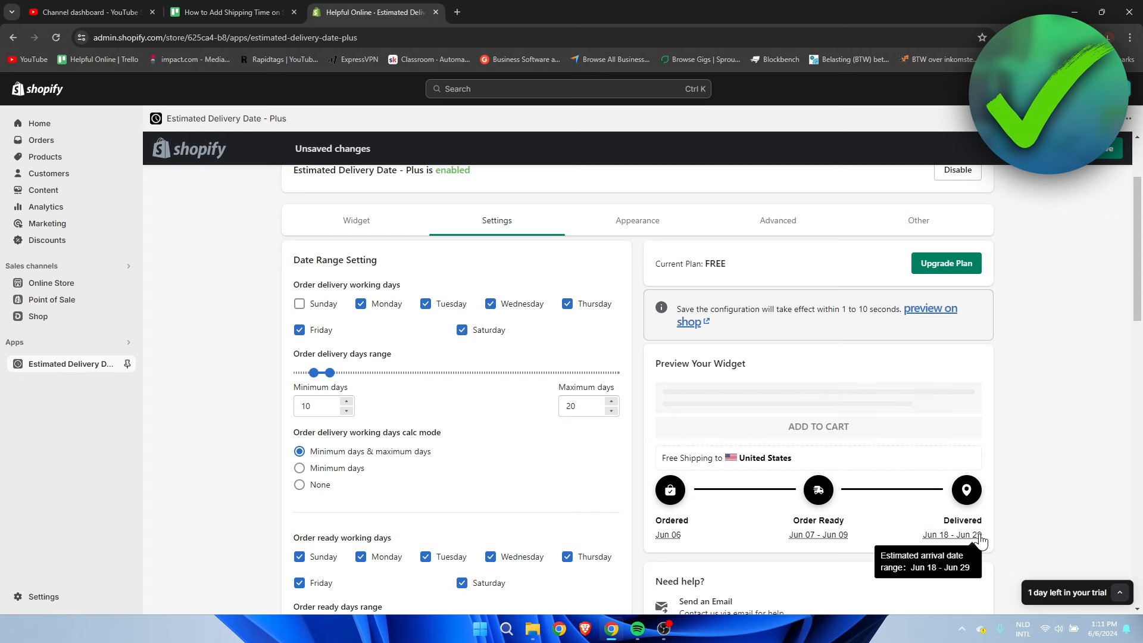
left_click(463, 330)
left_click(463, 331)
left_click(464, 332)
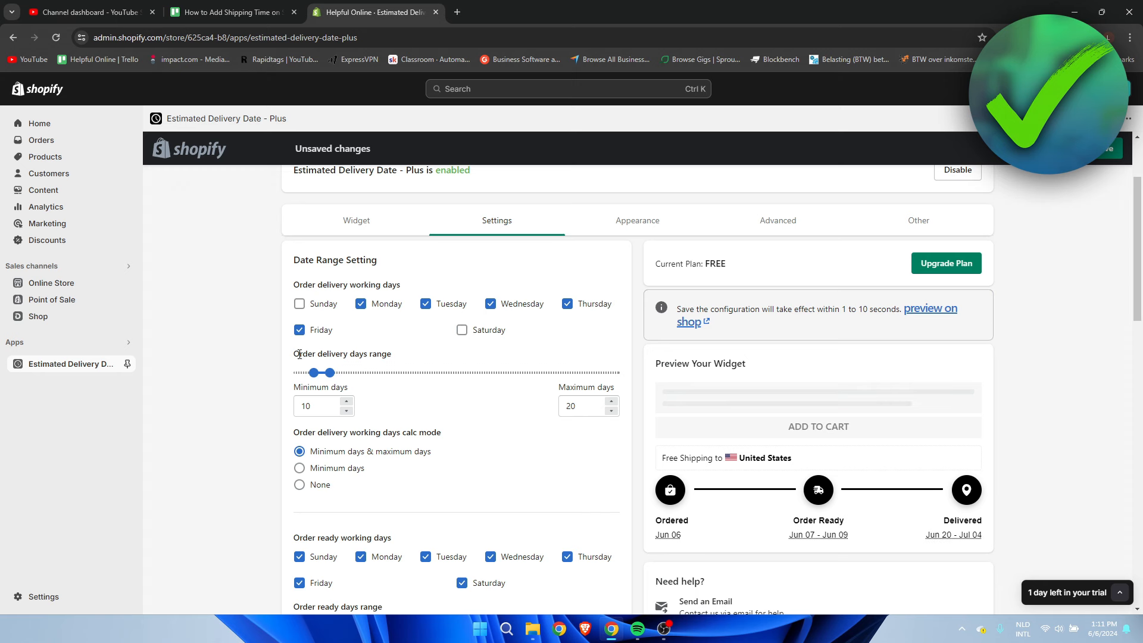
- Set the minimum of the order delivery days range to 3 days
left_click_drag(299, 355, 408, 352)
left_click(344, 412)
left_click(344, 412)
left_click(344, 412)
left_click(343, 412)
left_click(344, 412)
left_click(345, 411)
left_click(345, 411)
- Set the maximum of the order delivery days range to 7 days and check the Delivered dates in the widget preview
left_click(611, 411)
triple_click(611, 411)
triple_click(611, 411)
double_click(611, 411)
triple_click(612, 411)
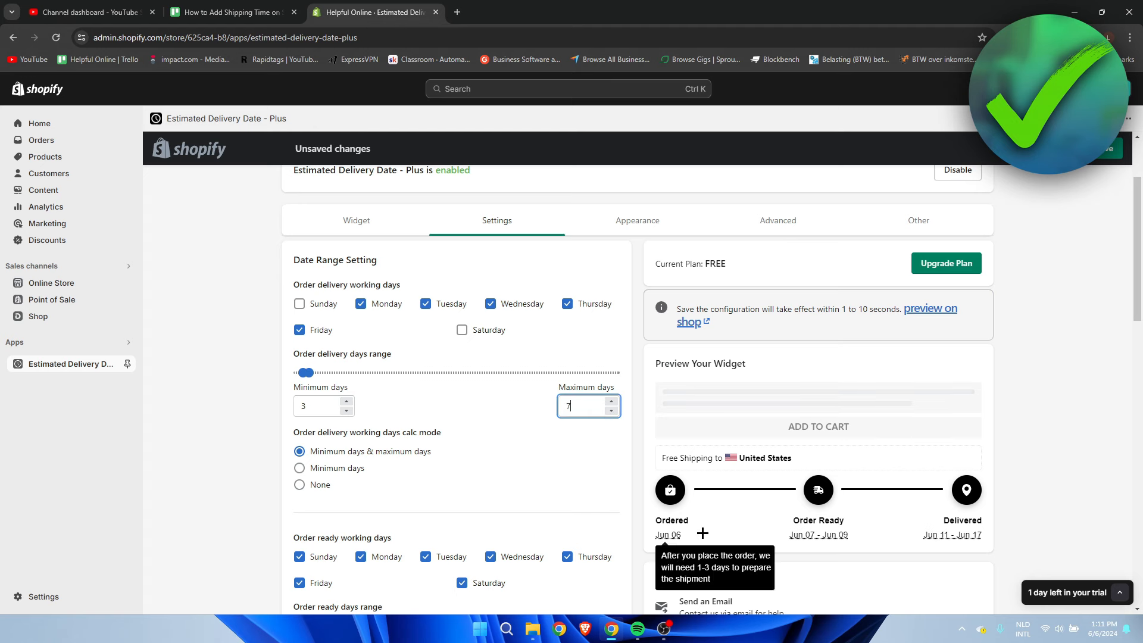
mouse_move(801, 539)
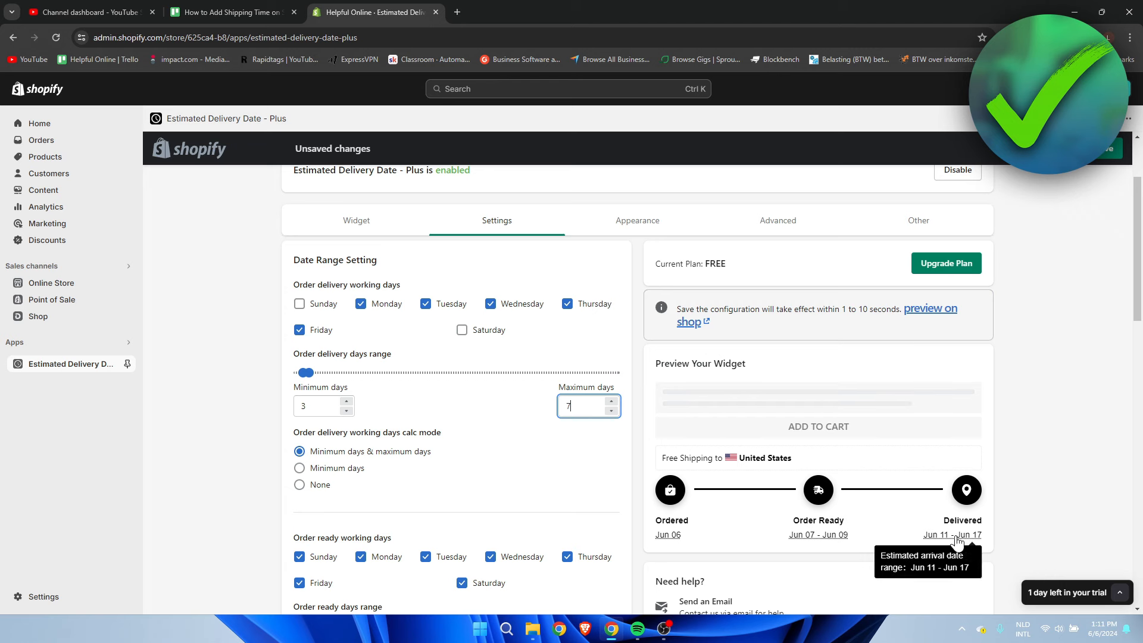
left_click(519, 423)
- Try raising the order ready range's maximum to 7 days, check the Order Ready dates in the preview, and return it to 3
scroll(527, 476, "down", 2)
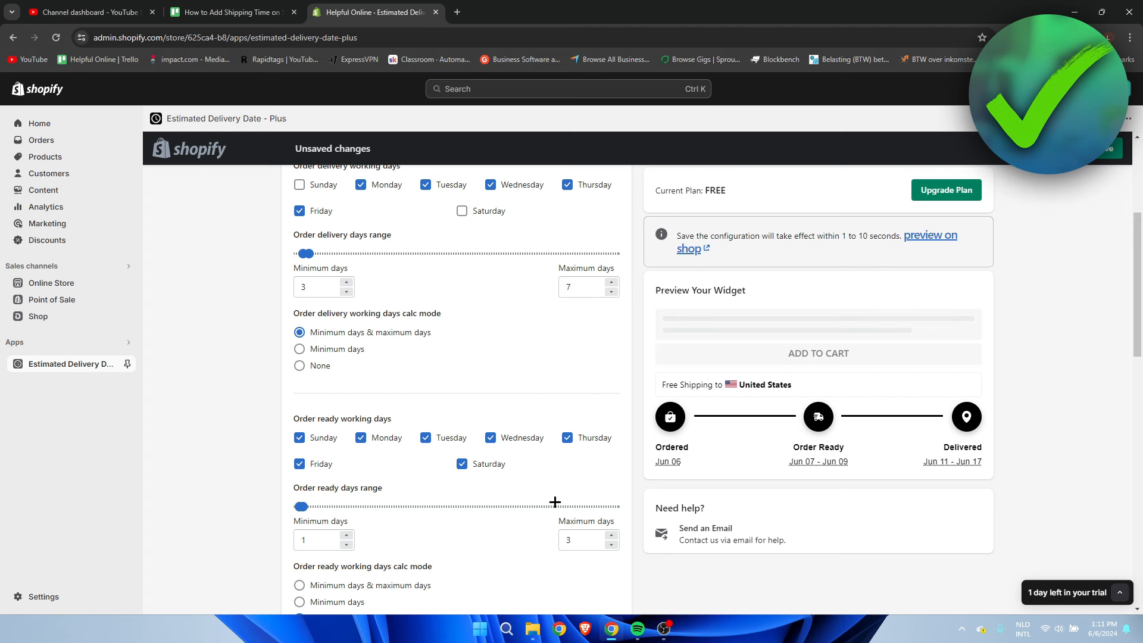
scroll(380, 506, "down", 1)
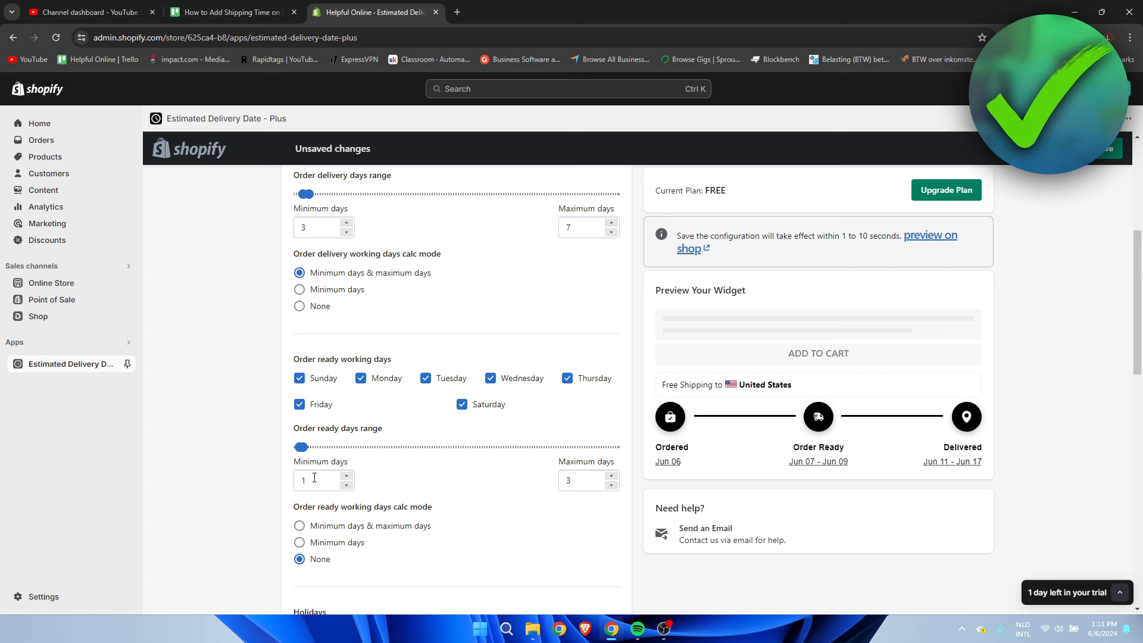
left_click(611, 475)
left_click(611, 476)
left_click(611, 476)
left_click(611, 475)
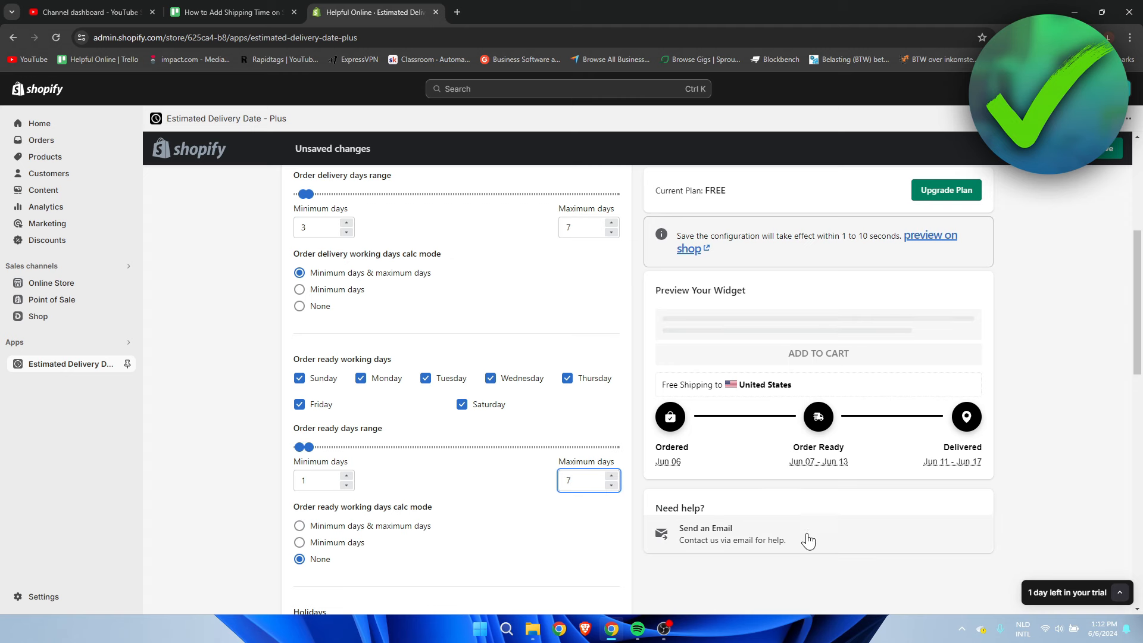
mouse_move(827, 466)
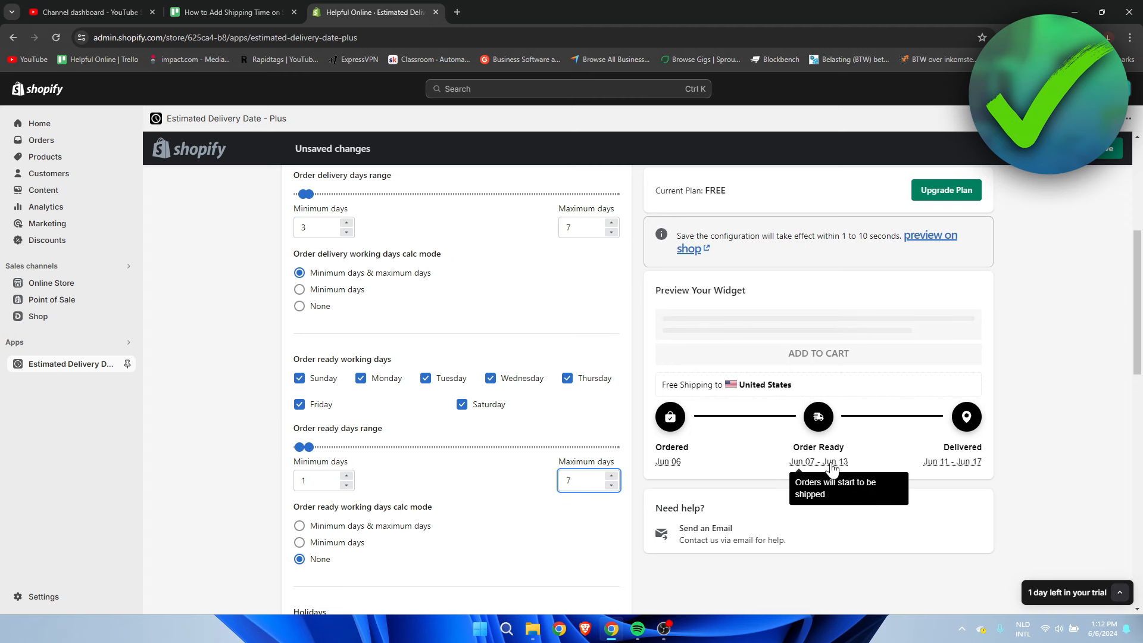
left_click(611, 485)
left_click(611, 485)
left_click(611, 485)
left_click(611, 485)
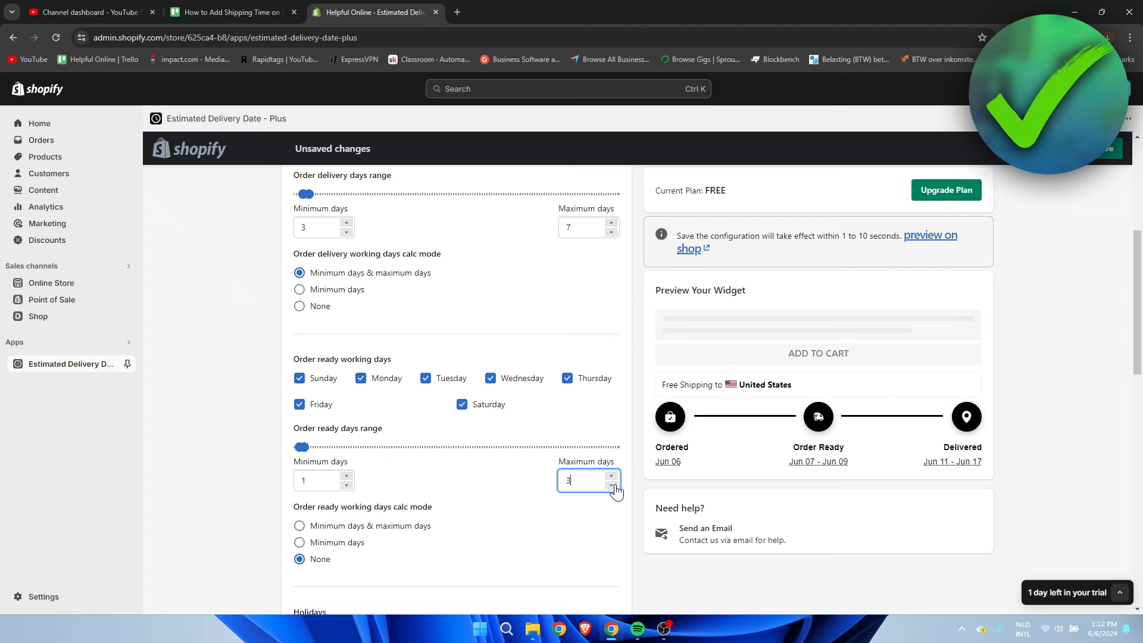
left_click(563, 503)
- Choose Theme 2.0 as the widget placement method in the appearance layout and save the app's configuration
scroll(537, 480, "up", 1)
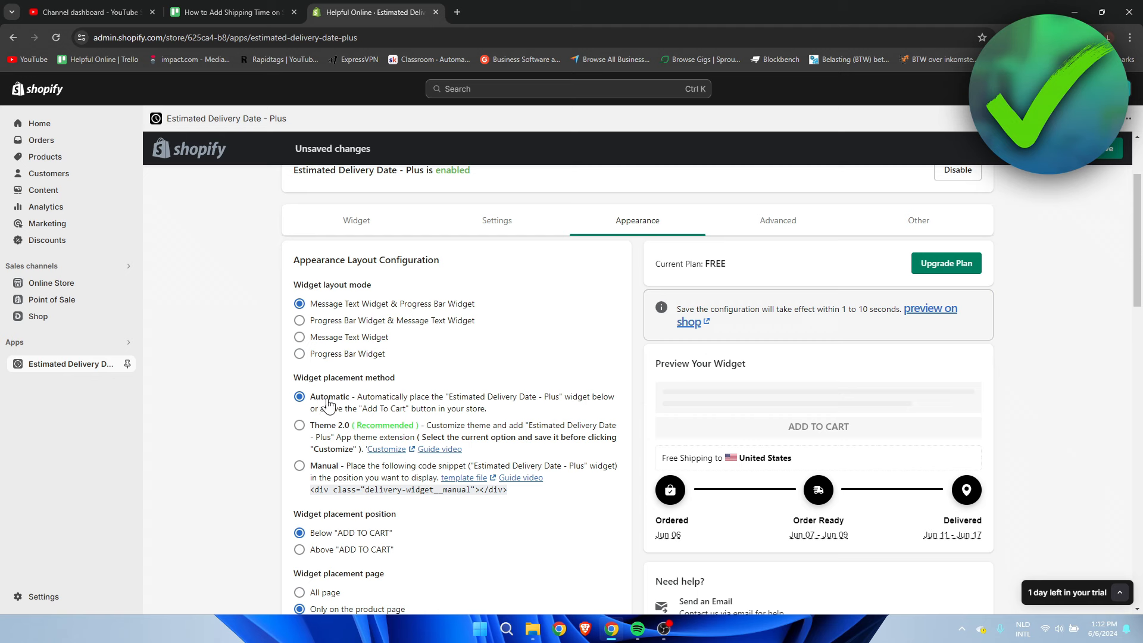
left_click(298, 425)
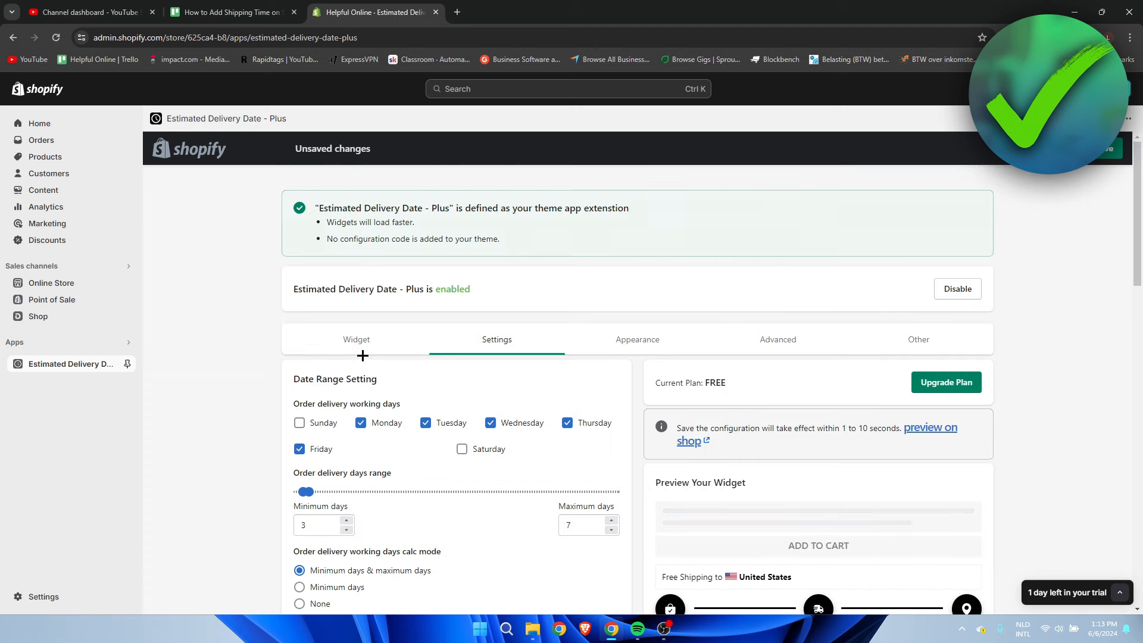
left_click(359, 344)
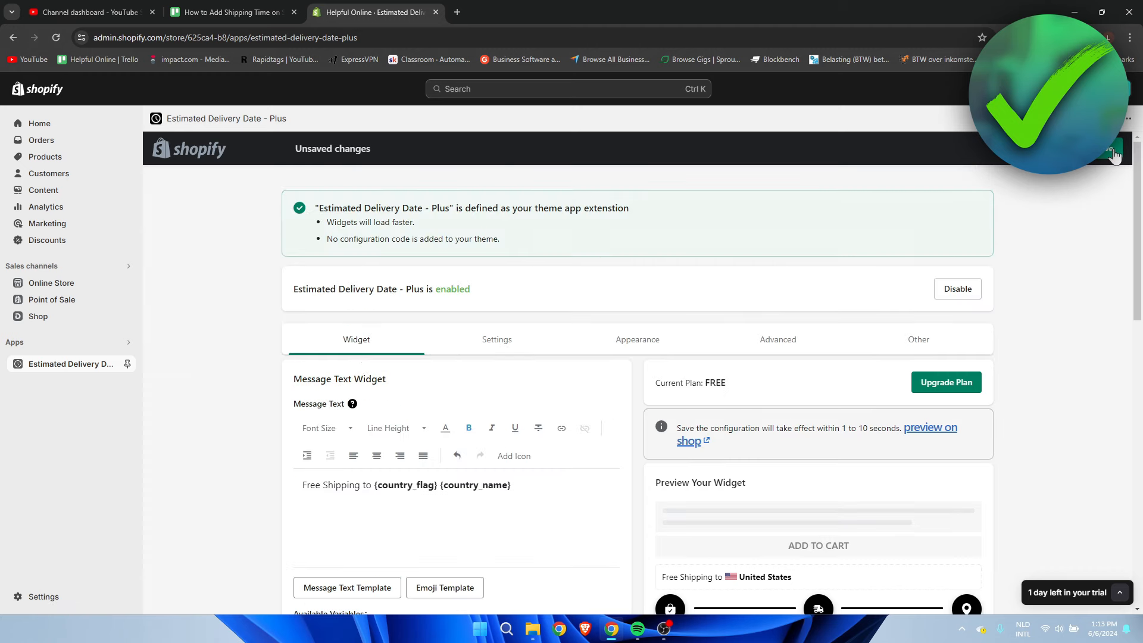
left_click(1111, 149)
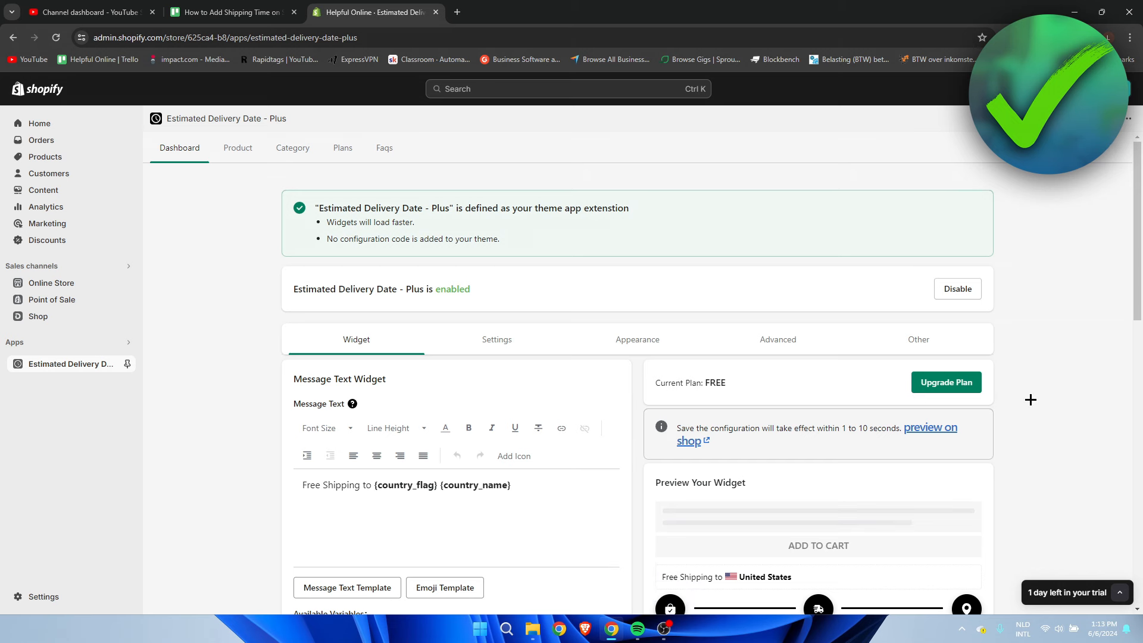
- Sync all store products in the app's product list
left_click(241, 155)
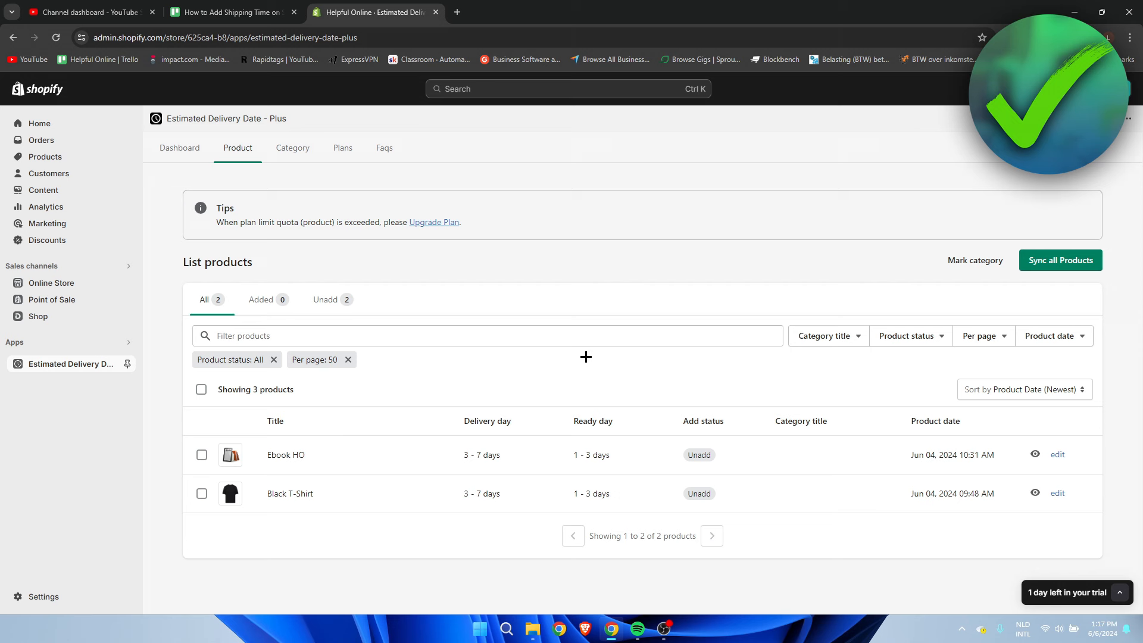
left_click(1062, 272)
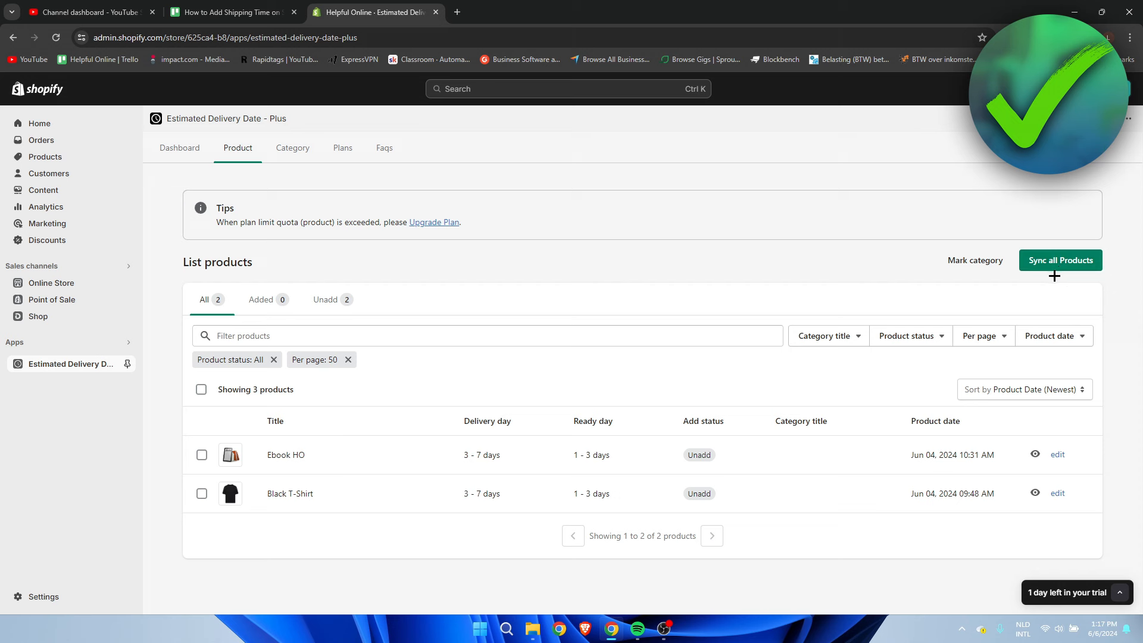
- View the storefront pages of Ebook HO and Black T-Shirt to check the shipping message and delivery progress bar
left_click(1035, 457)
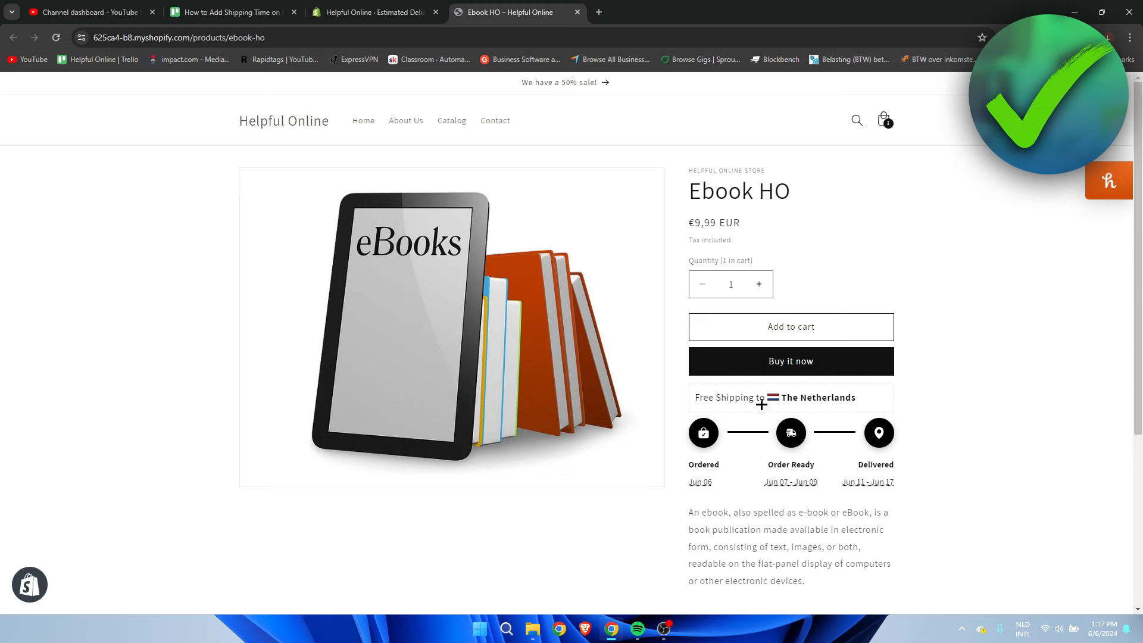
mouse_move(801, 488)
left_click(375, 11)
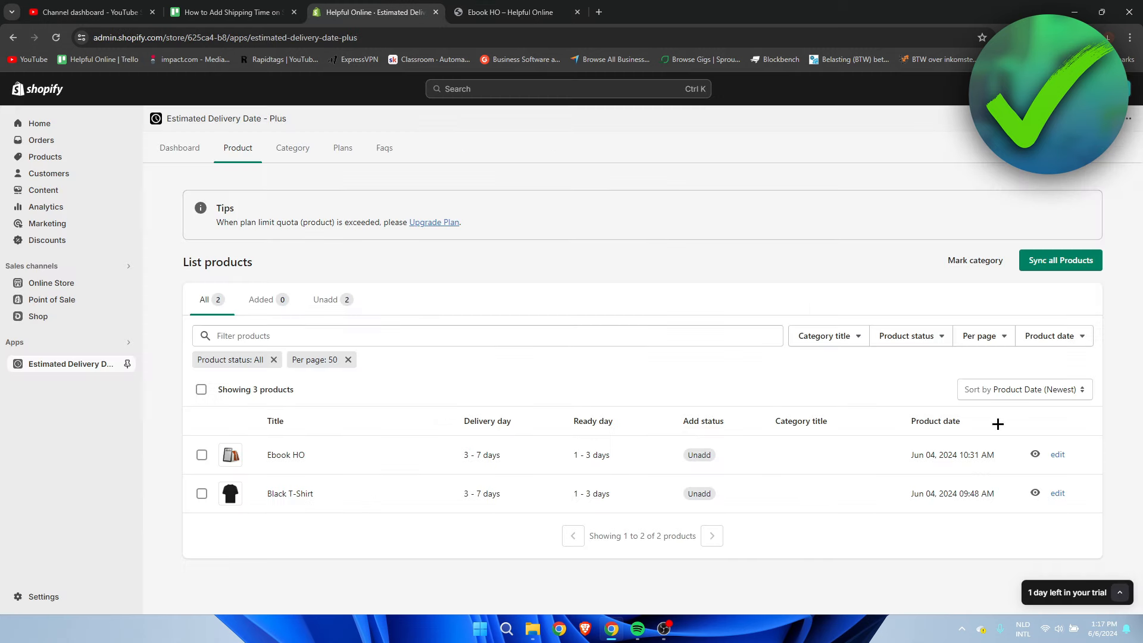
left_click(1035, 492)
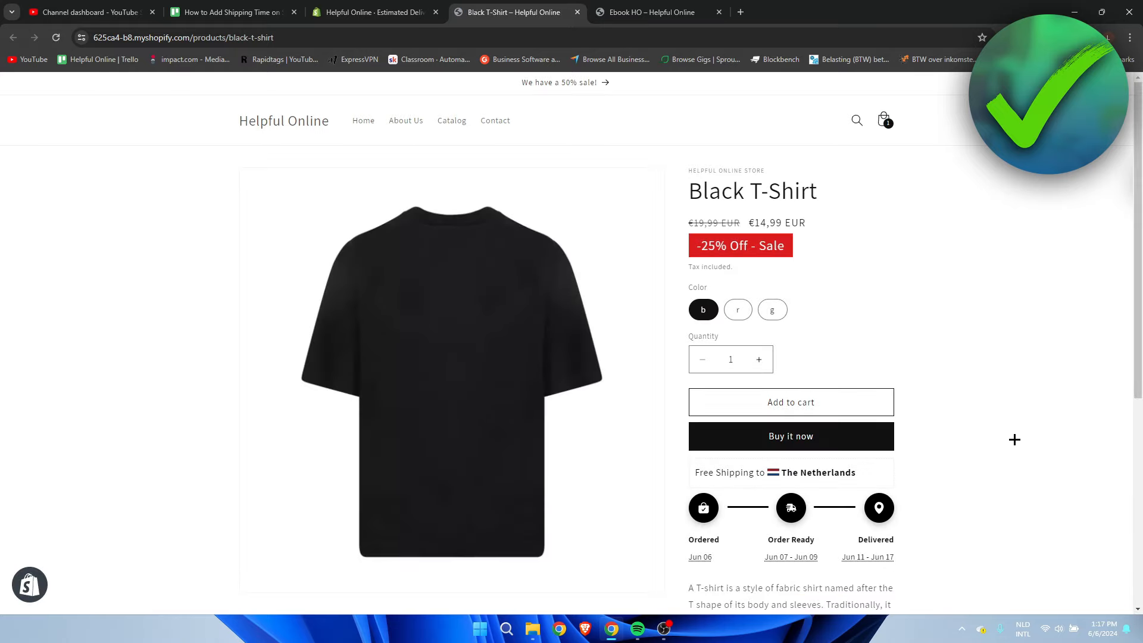
scroll(1036, 423, "down", 3)
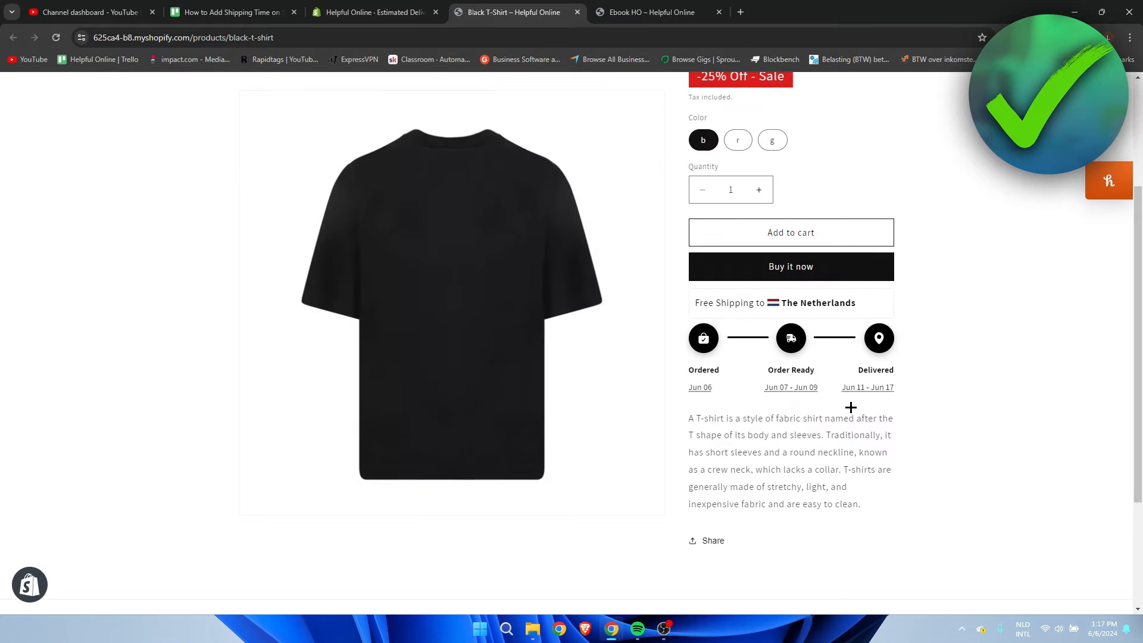
scroll(864, 419, "up", 3)
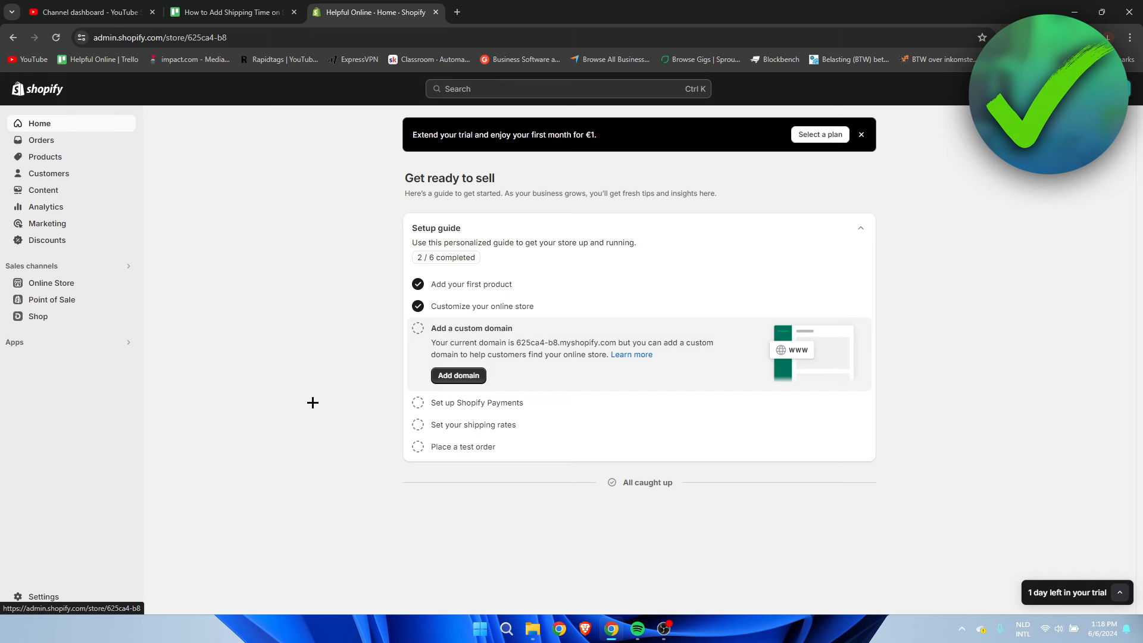
- Open the Shopify App Store from the recommended apps and search for "estimated delivery date"
left_click(108, 349)
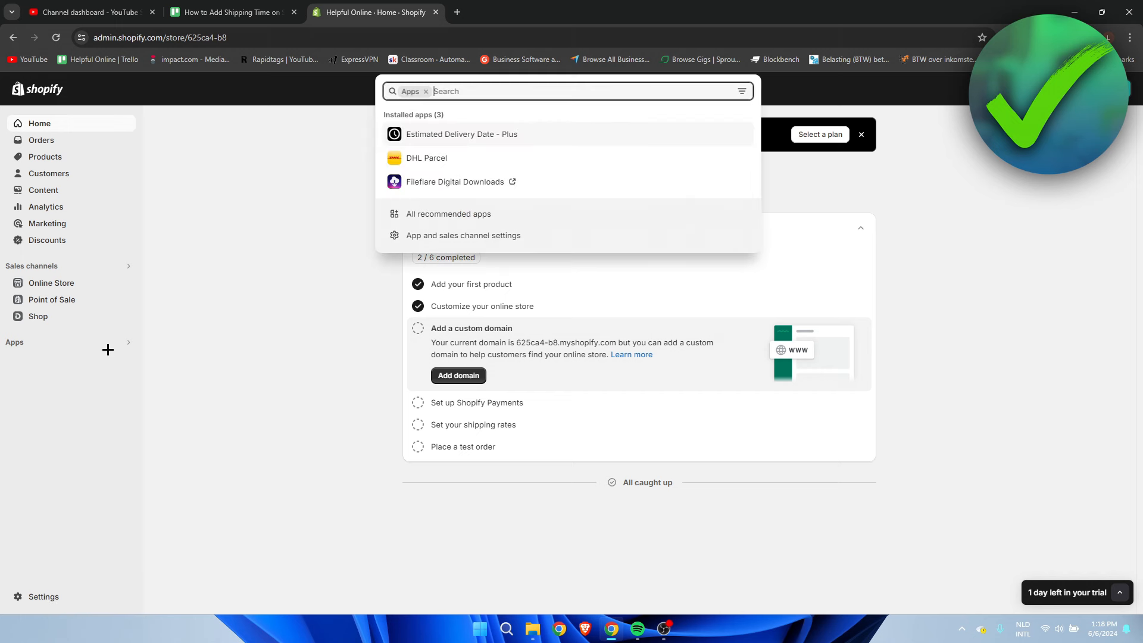
left_click(442, 215)
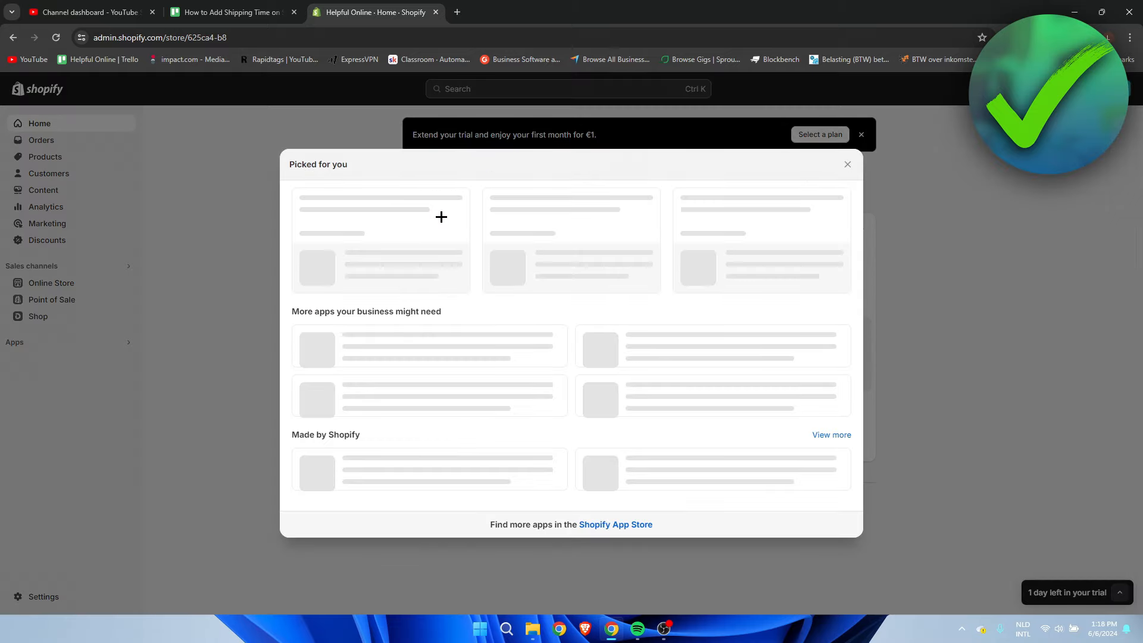
left_click(613, 545)
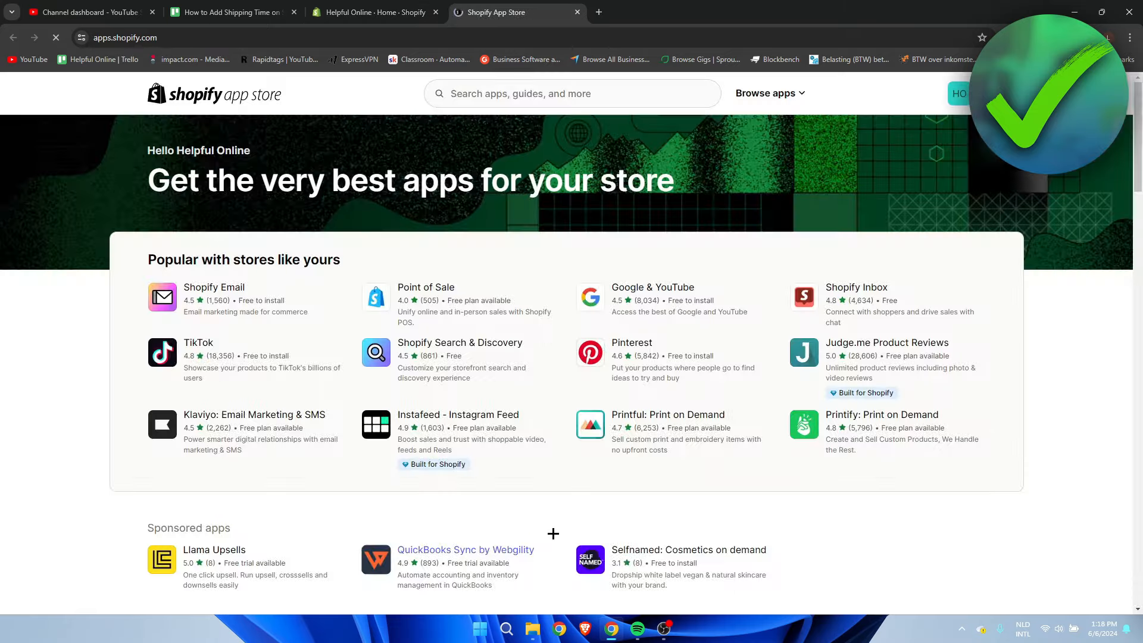
left_click(539, 94)
left_click(534, 125)
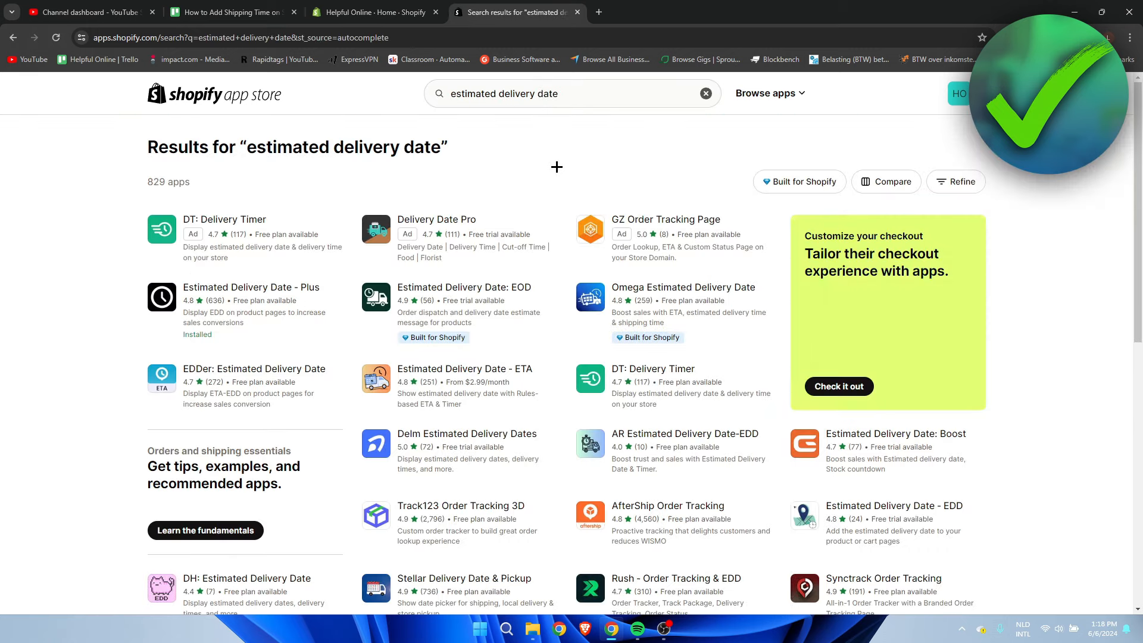
- Install the EDDer: Estimated Delivery Date app and publish its estimated delivery date widget
left_click(248, 374)
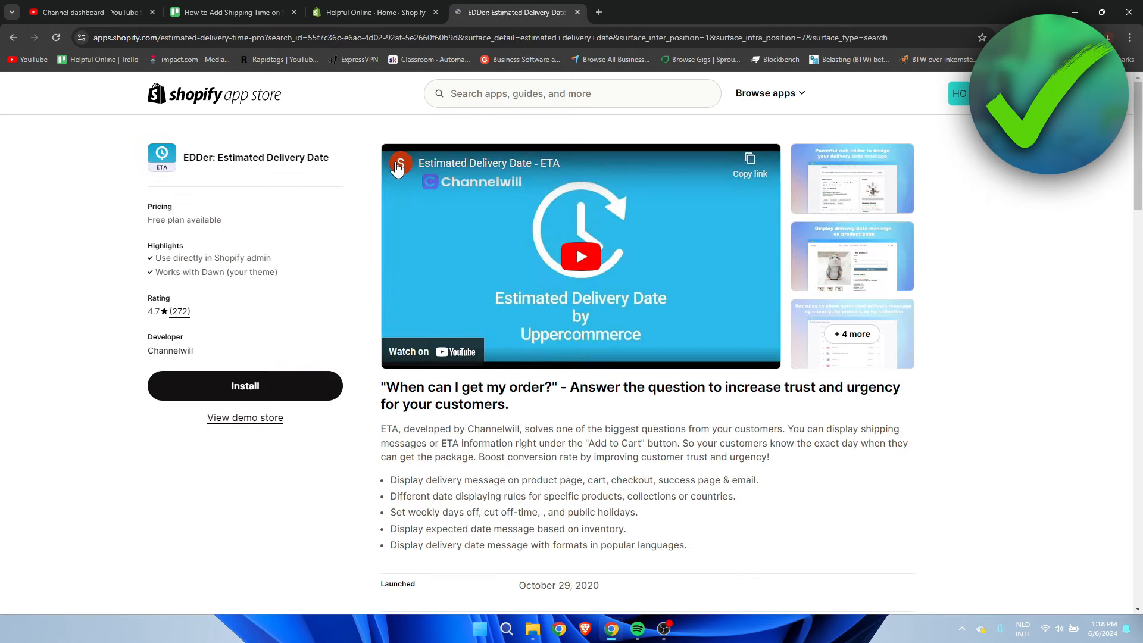
left_click(257, 397)
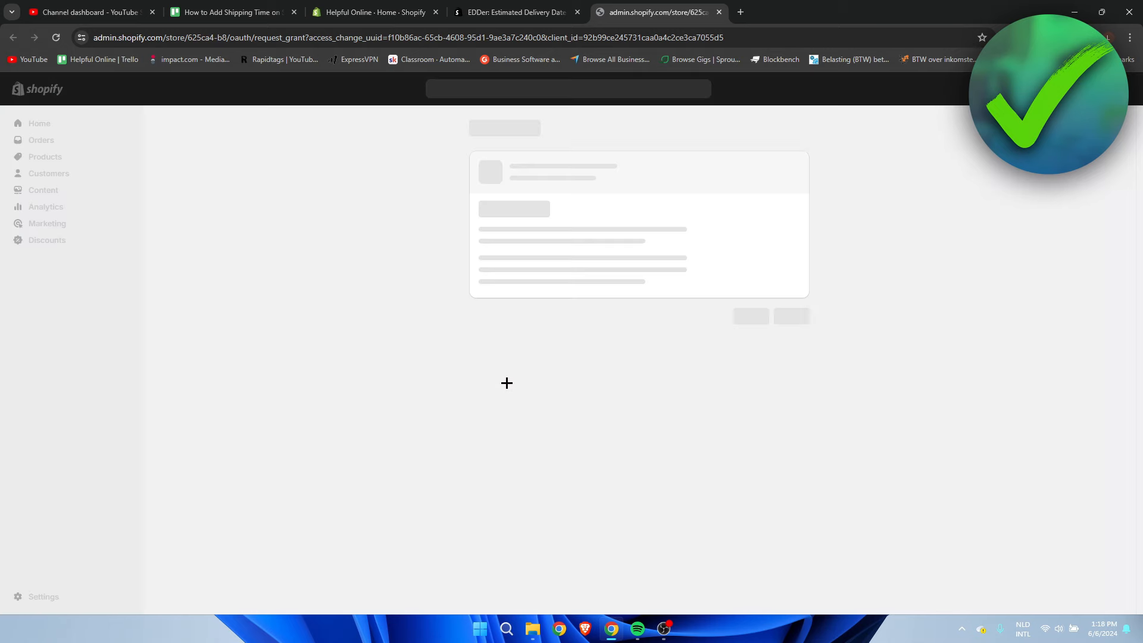
left_click(791, 348)
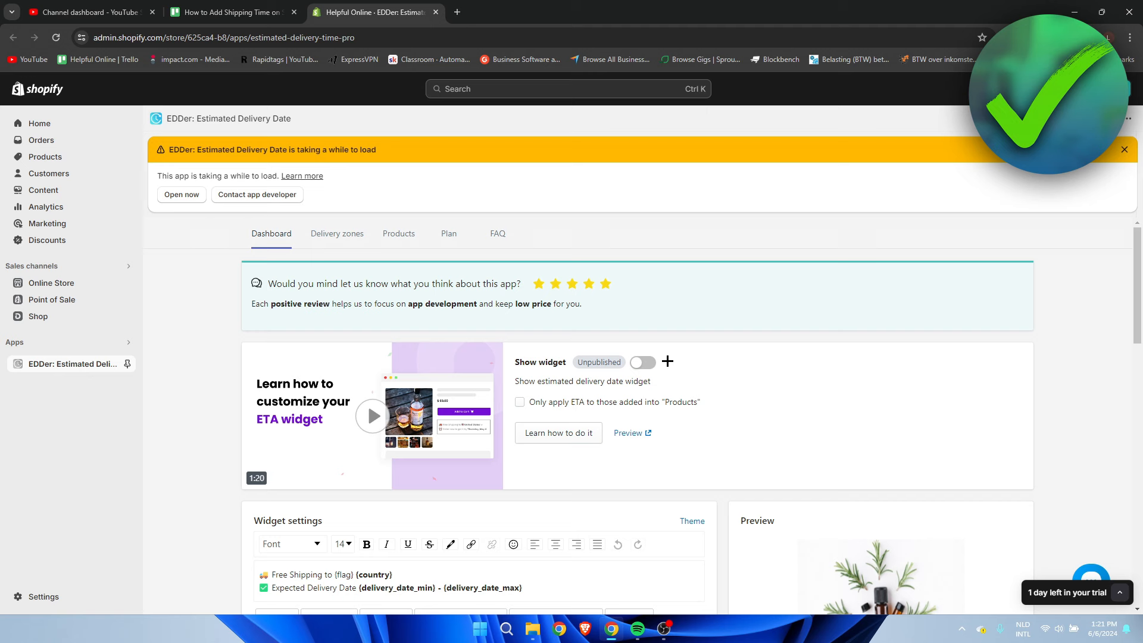
left_click(643, 363)
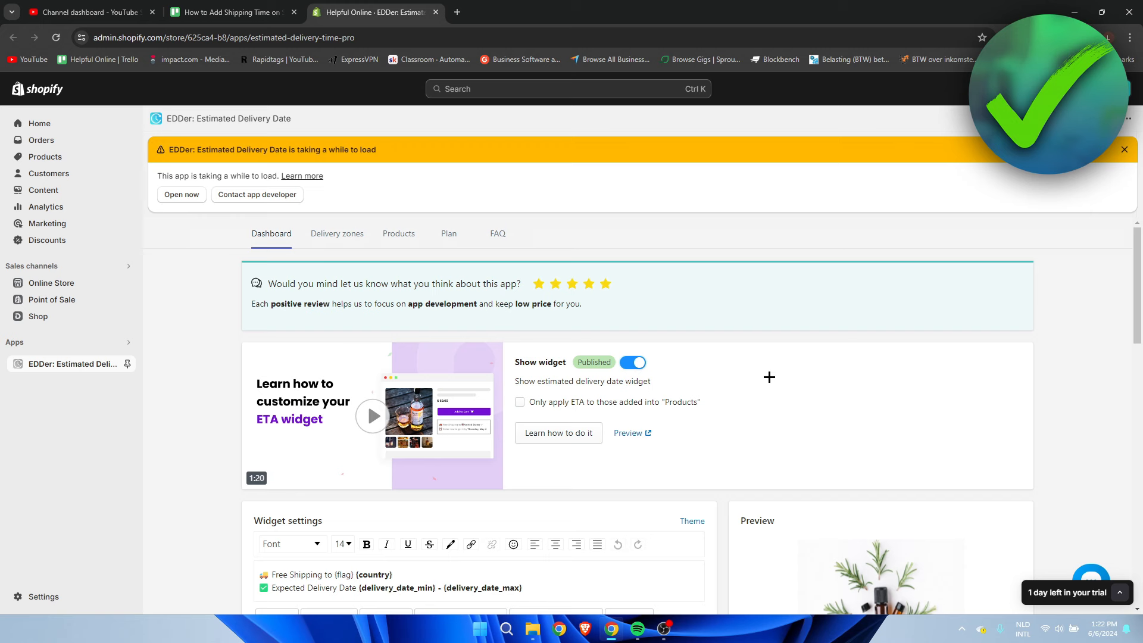
- Compare the shipping and expected delivery date message in the widget settings with the product demo preview
scroll(769, 377, "down", 4)
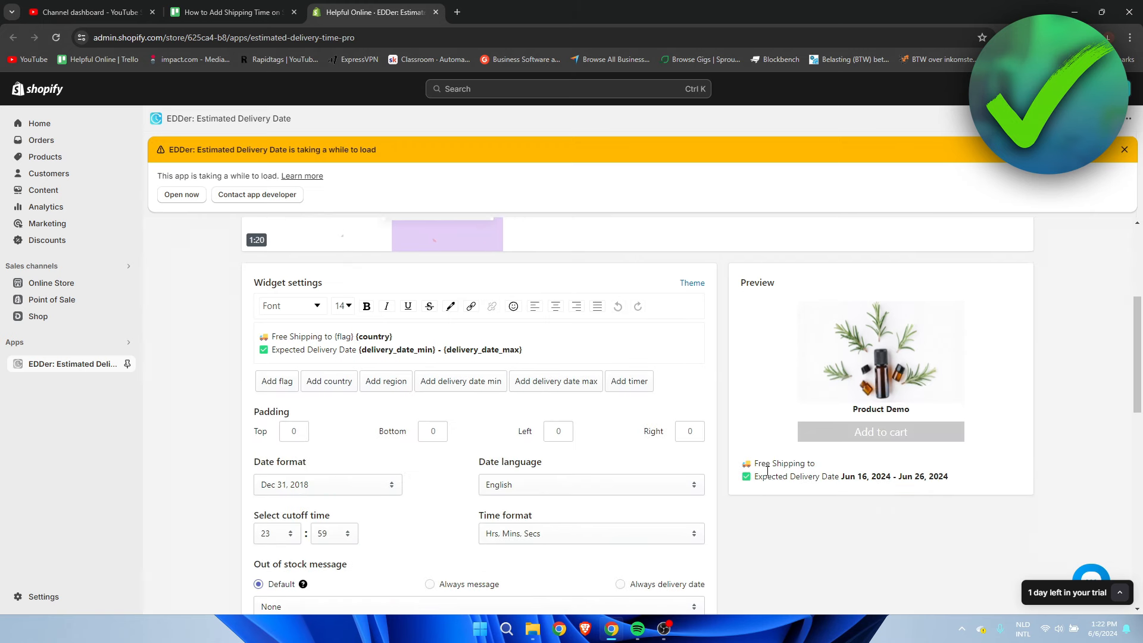
mouse_move(749, 469)
left_mouse_down()
mouse_move(1010, 502)
mouse_move(981, 481)
mouse_move(733, 466)
left_mouse_up()
left_click(1026, 474)
left_click_drag(273, 354, 239, 335)
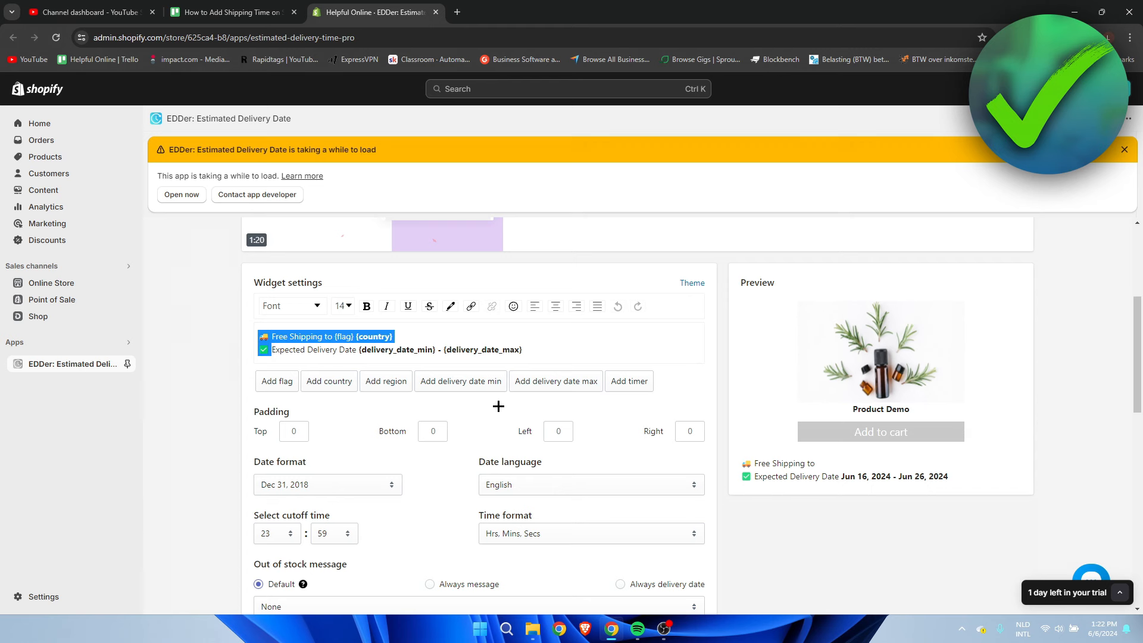
- Delete the free shipping line and the check mark emoji from the widget message, keeping only the expected delivery date text
key("BackSpace")
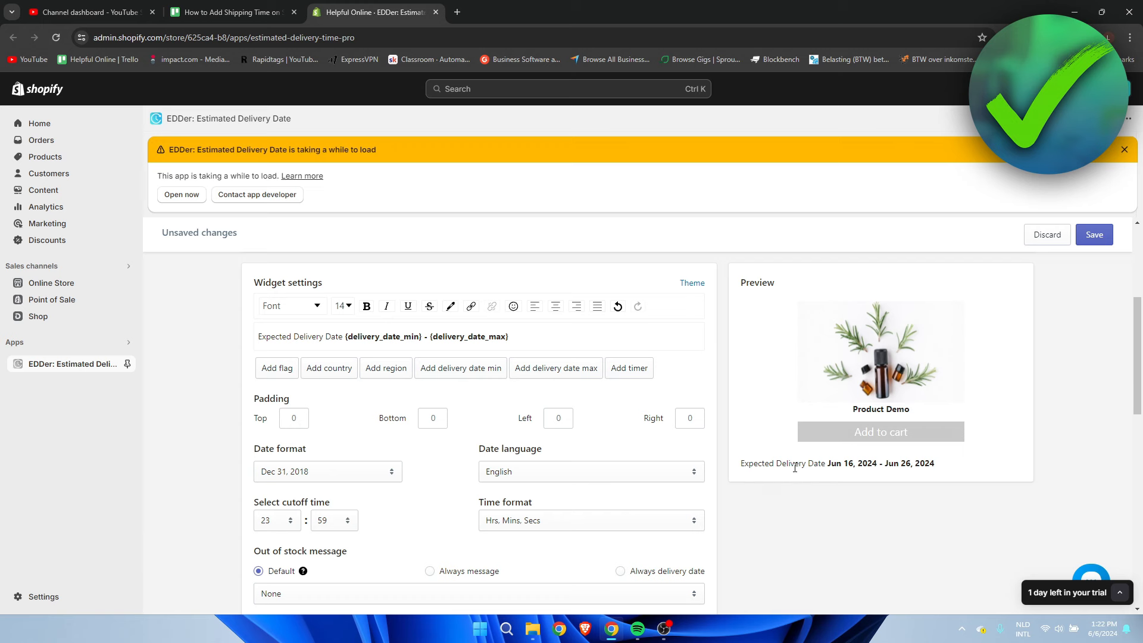
left_click_drag(795, 467, 966, 464)
- Set the estimated delivery time range to 4 to 10 days and save the widget settings
scroll(543, 462, "down", 3)
scroll(570, 457, "down", 1)
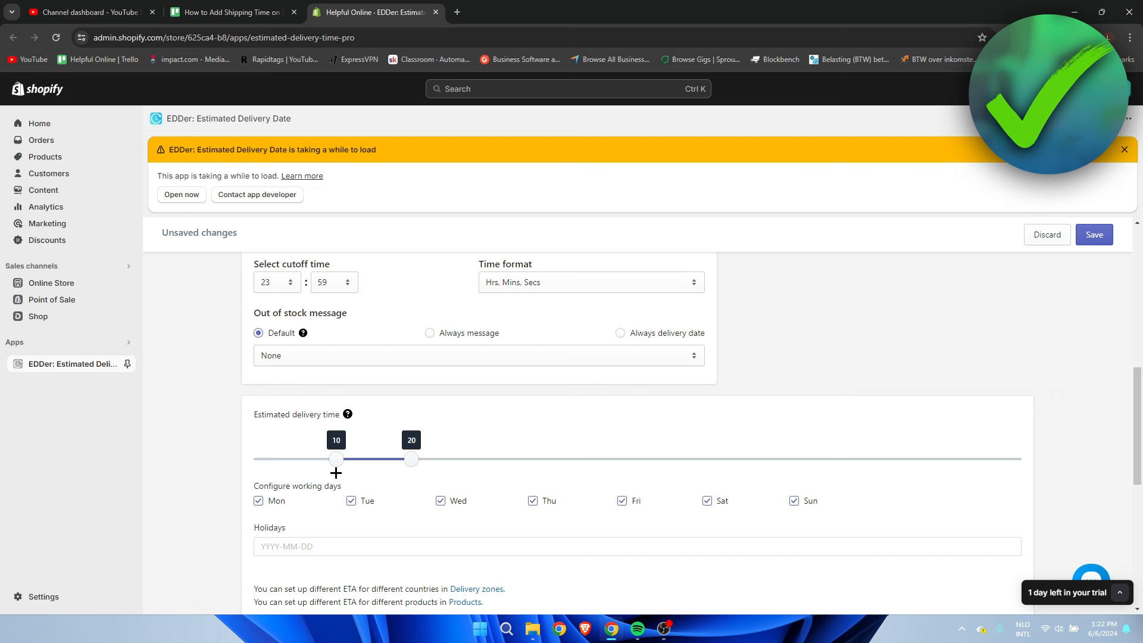
left_click_drag(336, 458, 291, 459)
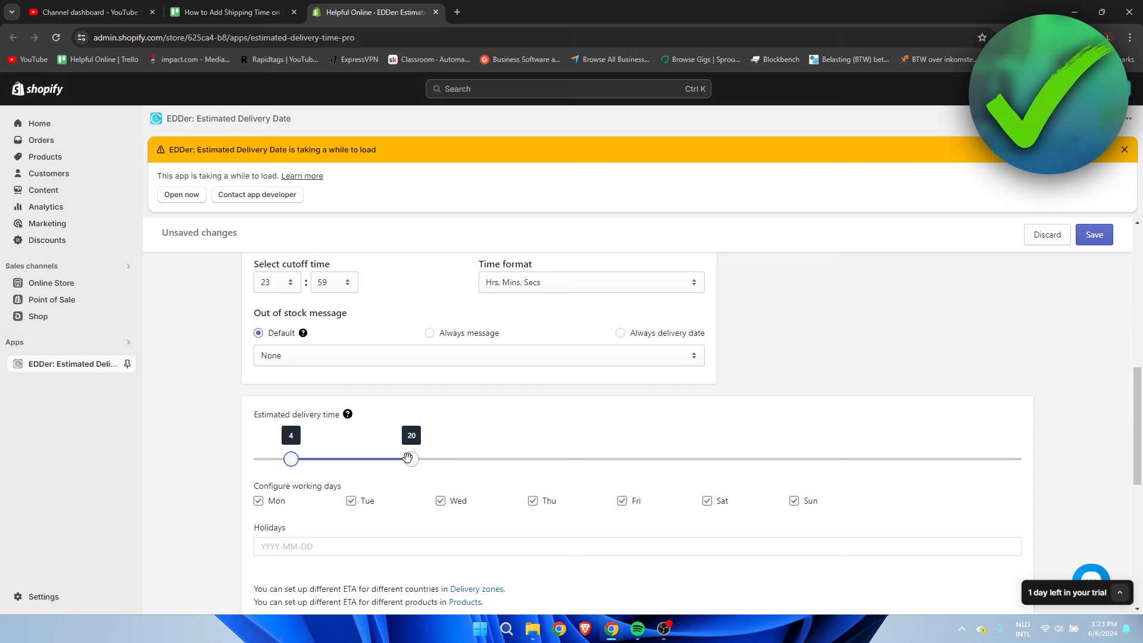
left_click_drag(415, 459, 337, 466)
left_click(393, 434)
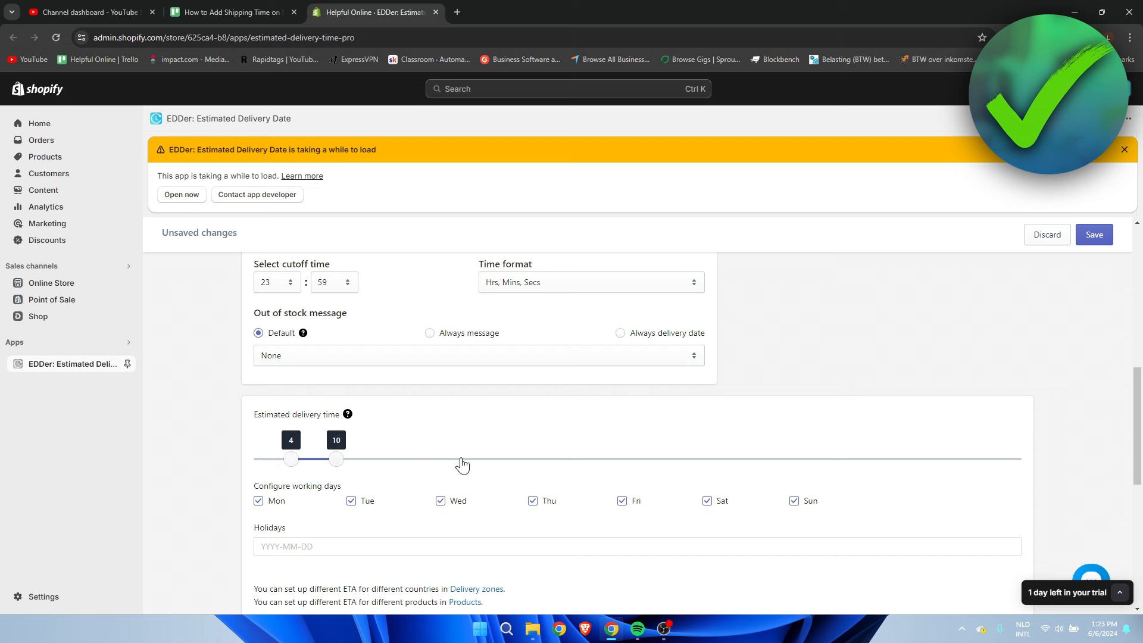
left_click(1094, 235)
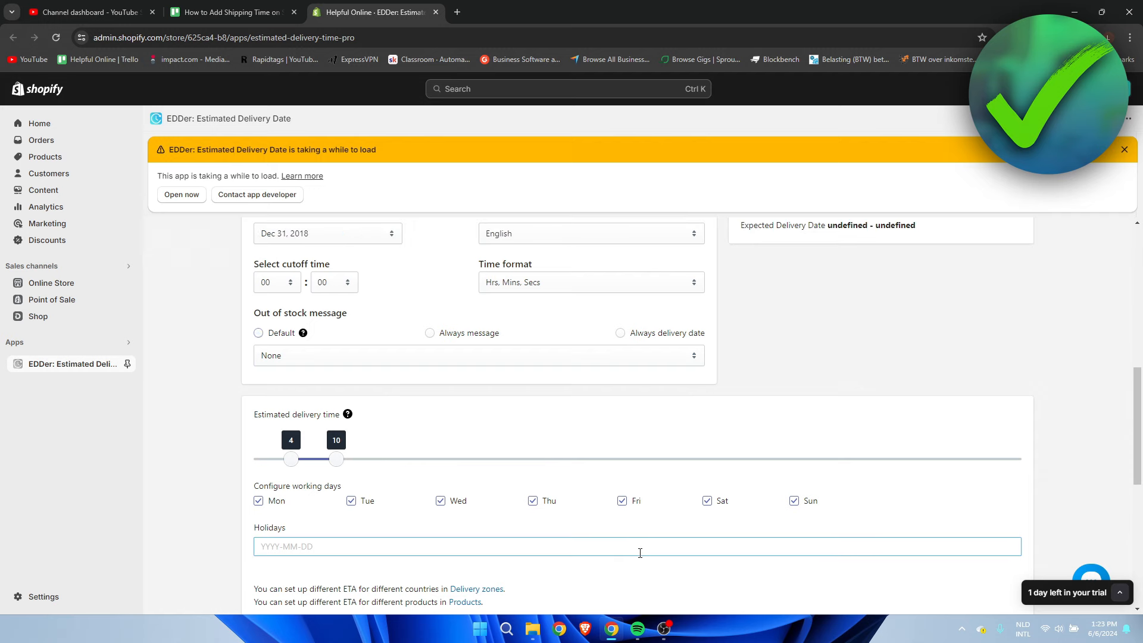
- Exclude Saturday and Sunday from the working days, save the settings, and check the expected delivery dates in the preview
scroll(708, 523, "down", 5)
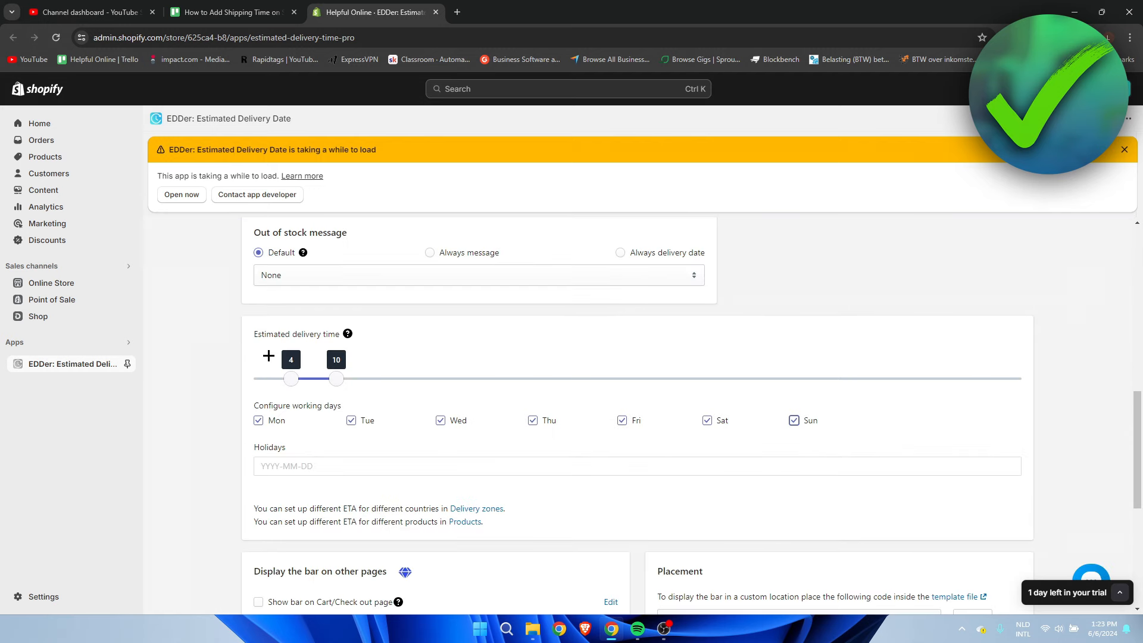
left_click(705, 425)
left_click(803, 428)
left_click(1108, 234)
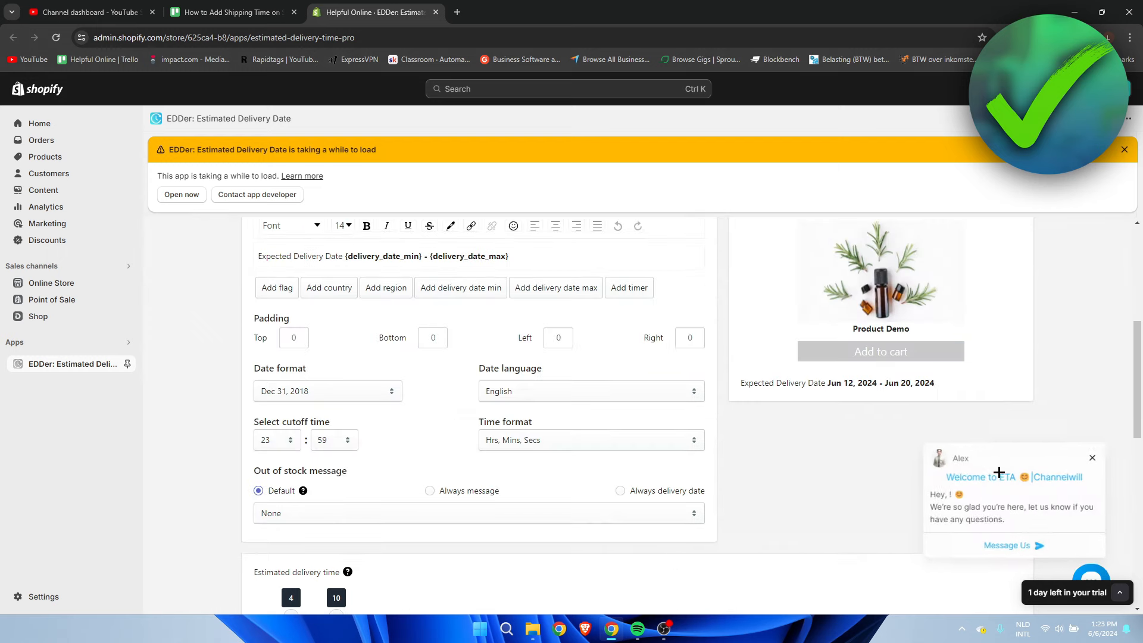
left_click(1094, 455)
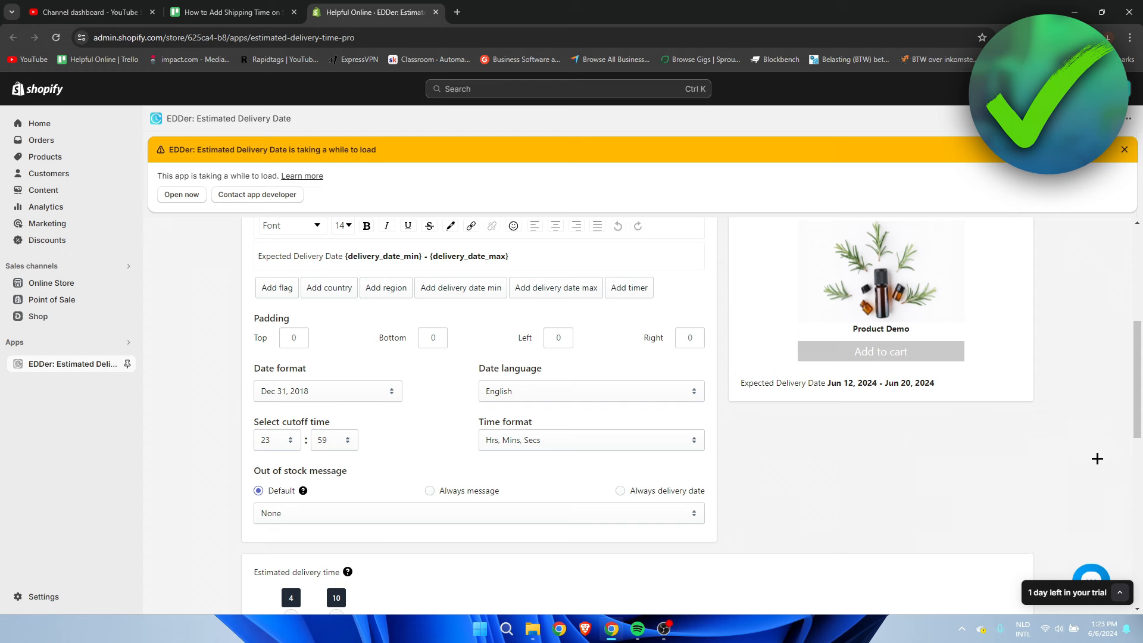
left_click_drag(841, 389, 951, 382)
left_click(953, 382)
scroll(974, 390, "down", 5)
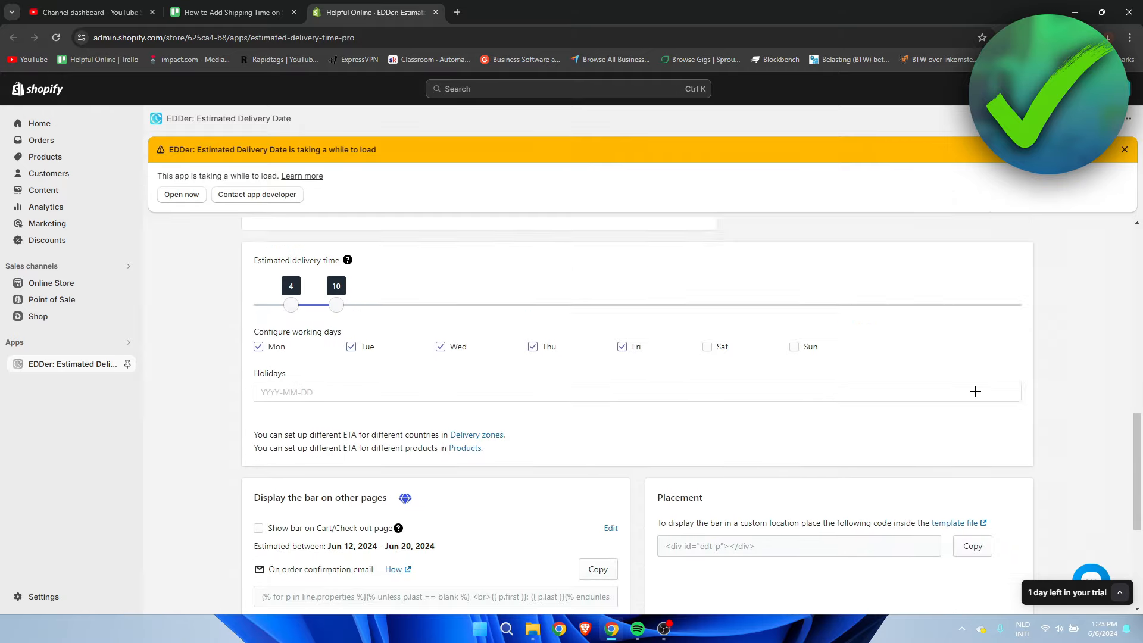
scroll(974, 391, "up", 5)
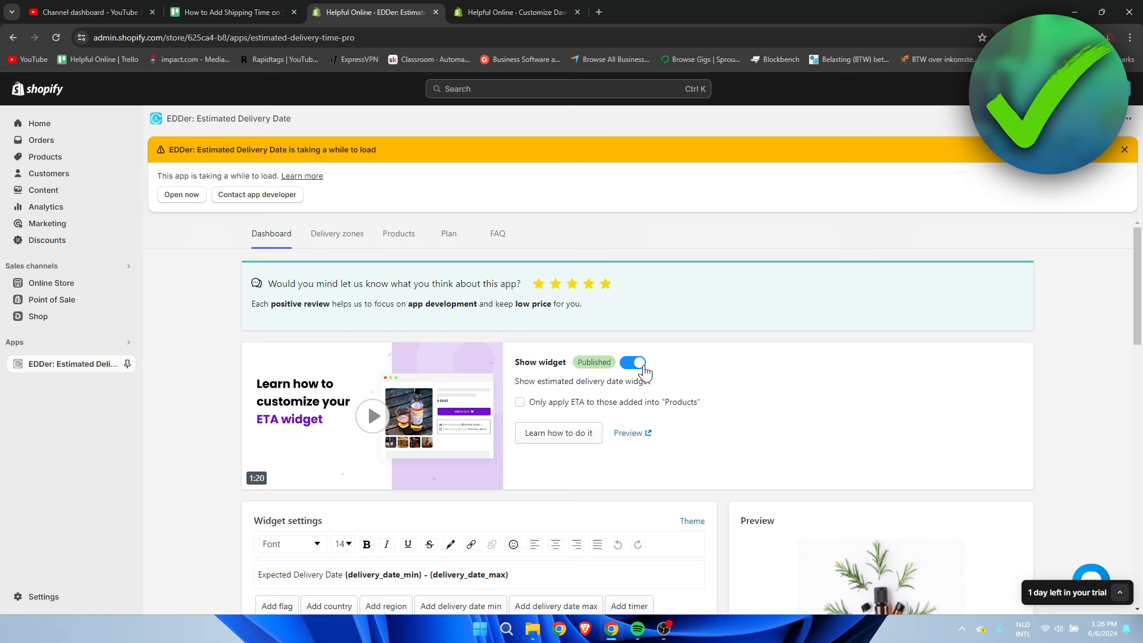
- Add the EDDer - core app block to the product information section of the default product template in the theme editor
left_click(512, 12)
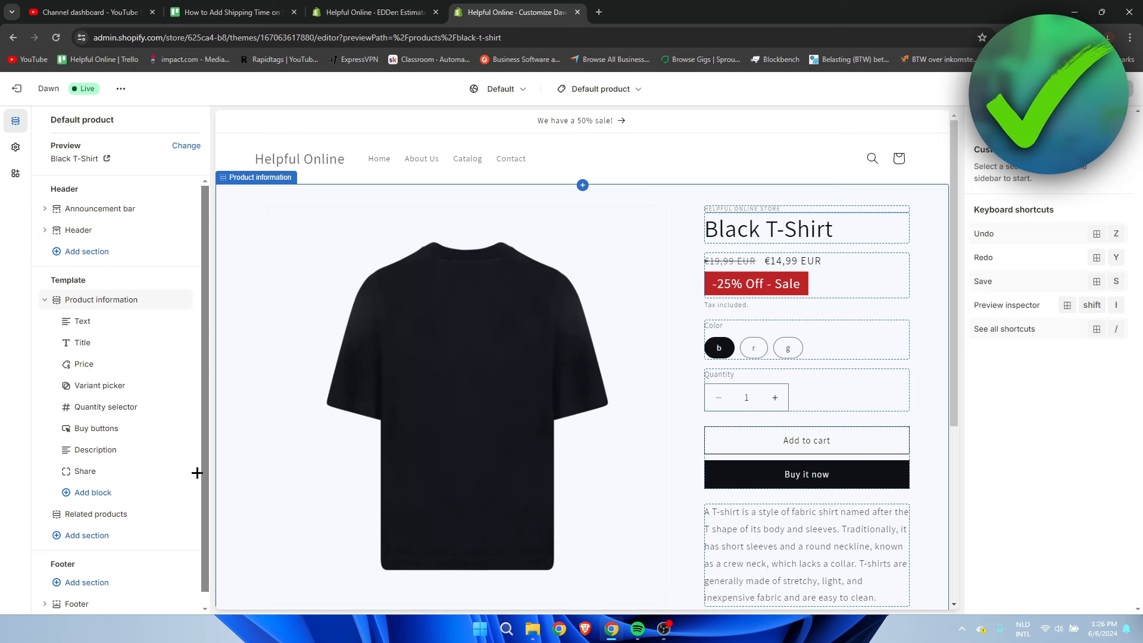
left_click(107, 490)
left_click(310, 397)
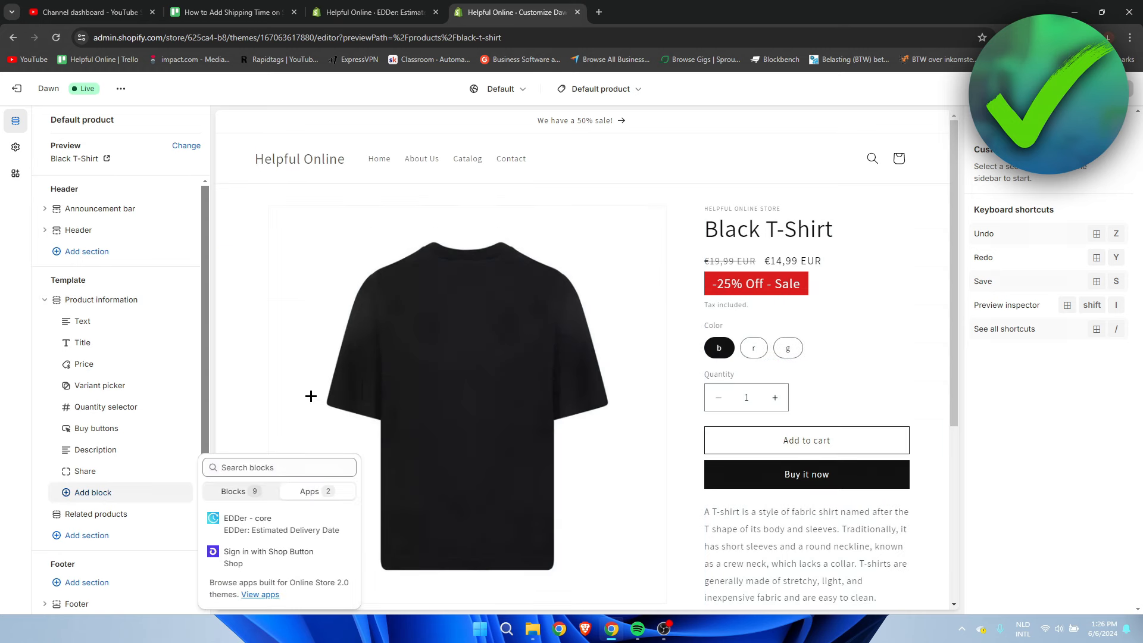
left_click(286, 523)
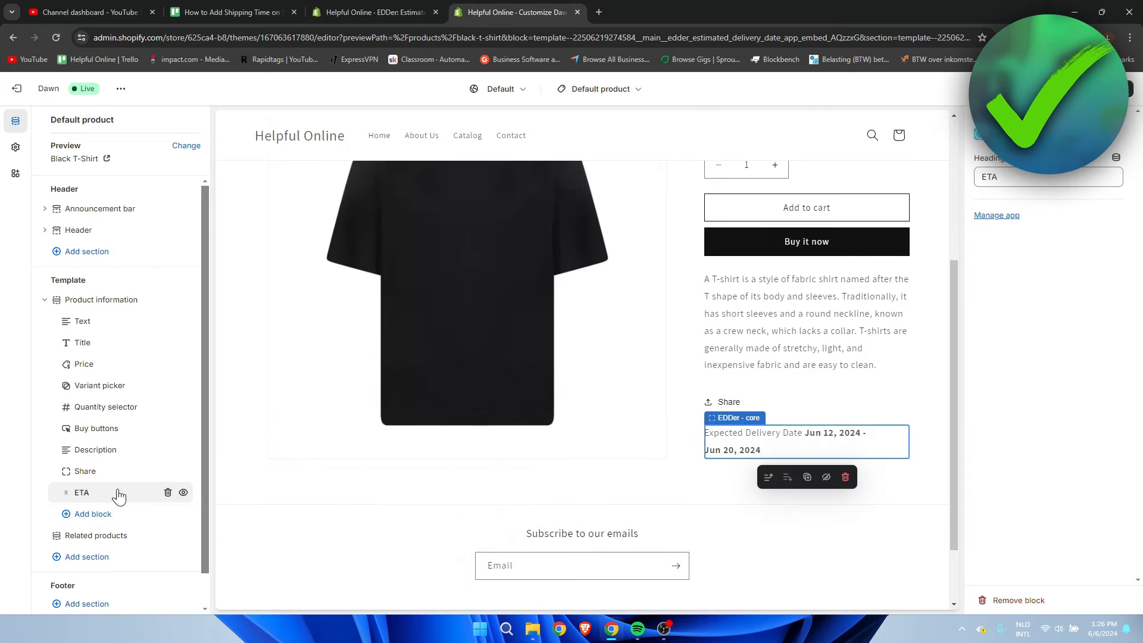
- Move the ETA block between the buy buttons and the description, and save the template
left_click_drag(119, 493, 121, 451)
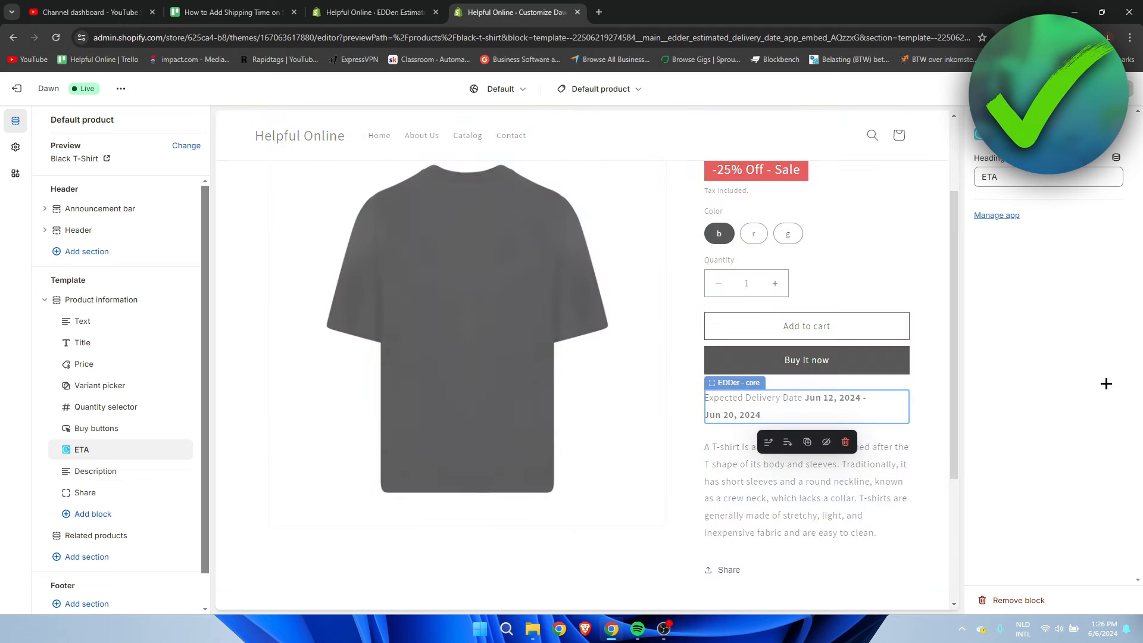
scroll(878, 515, "up", 2)
scroll(917, 528, "down", 2)
scroll(847, 421, "up", 2)
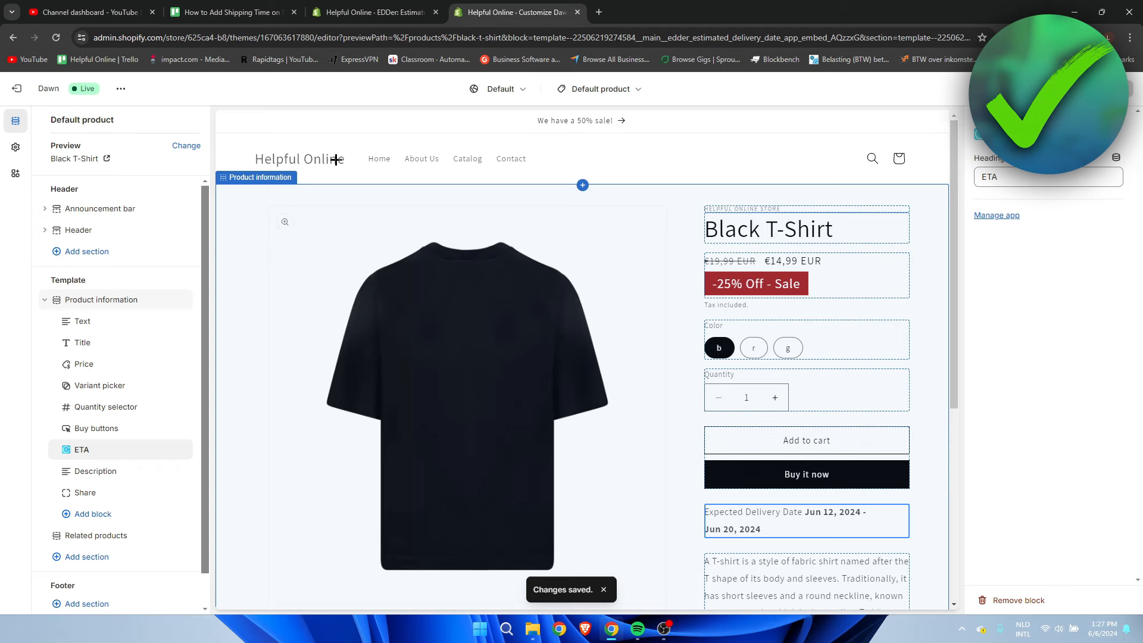
- View the live store and open the Black T-Shirt product page to check the expected delivery date message
left_click(121, 89)
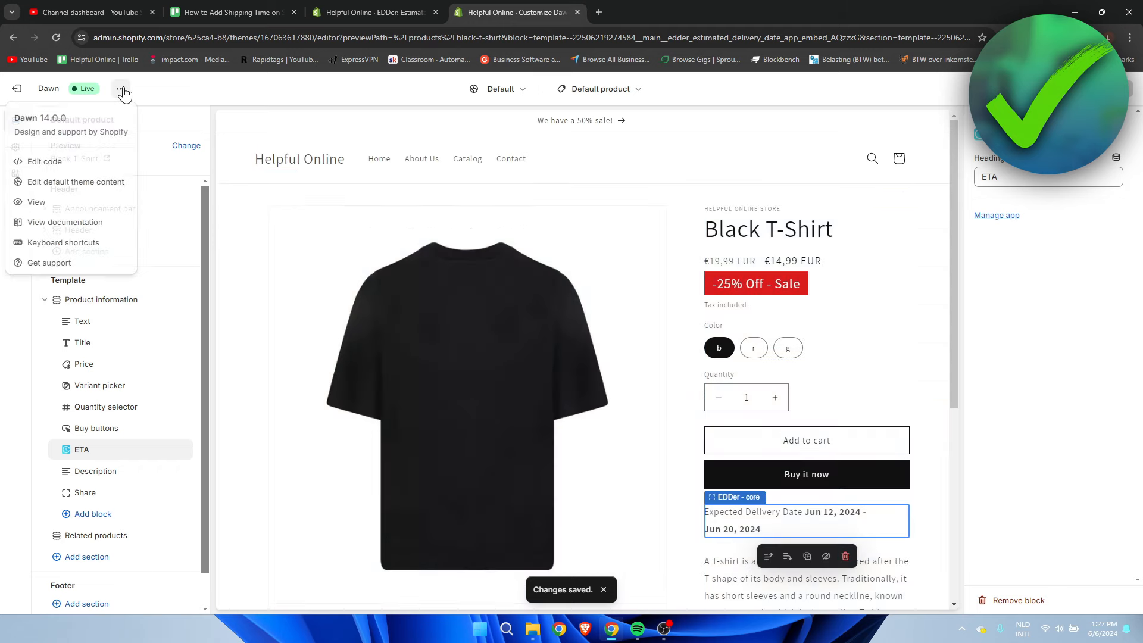
left_click(83, 204)
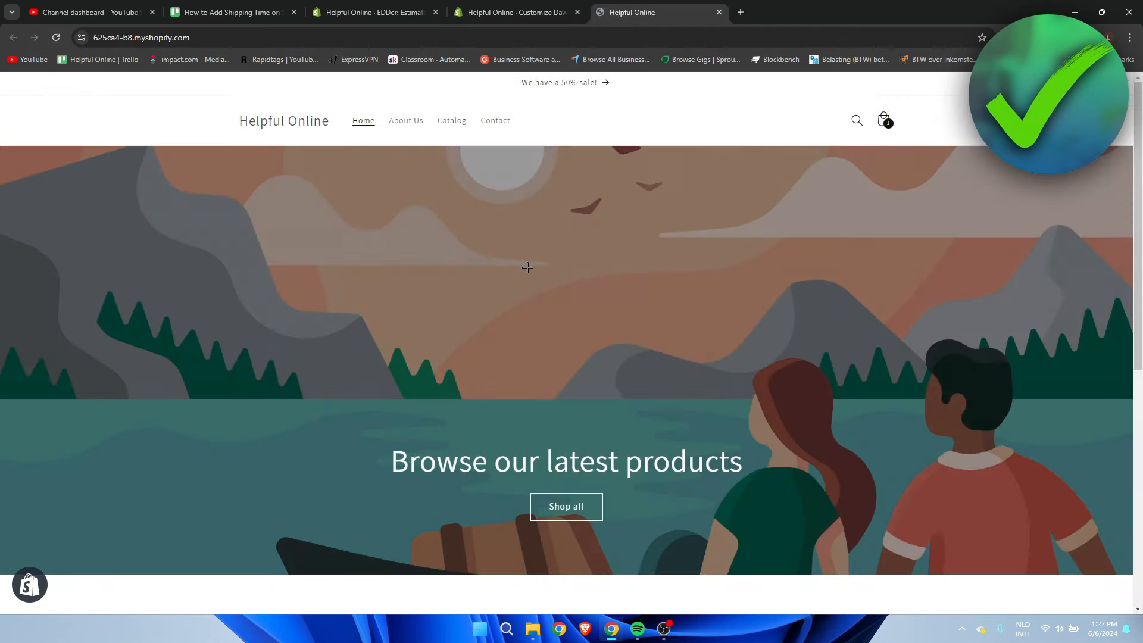
scroll(527, 270, "down", 6)
left_click(273, 275)
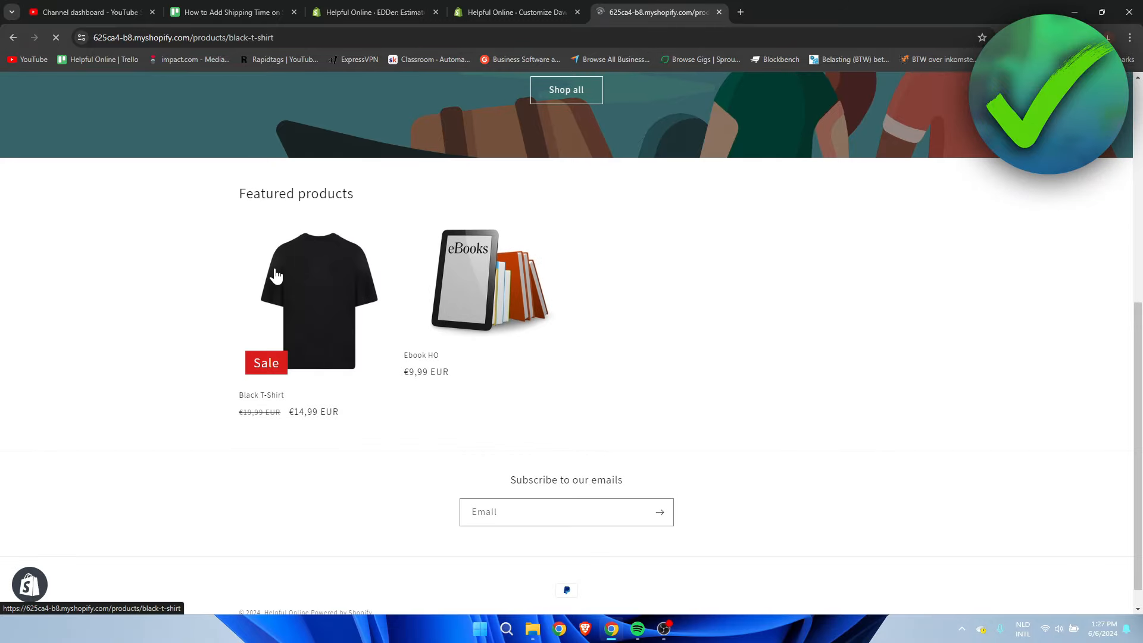
left_click_drag(689, 474, 813, 497)
left_click(813, 498)
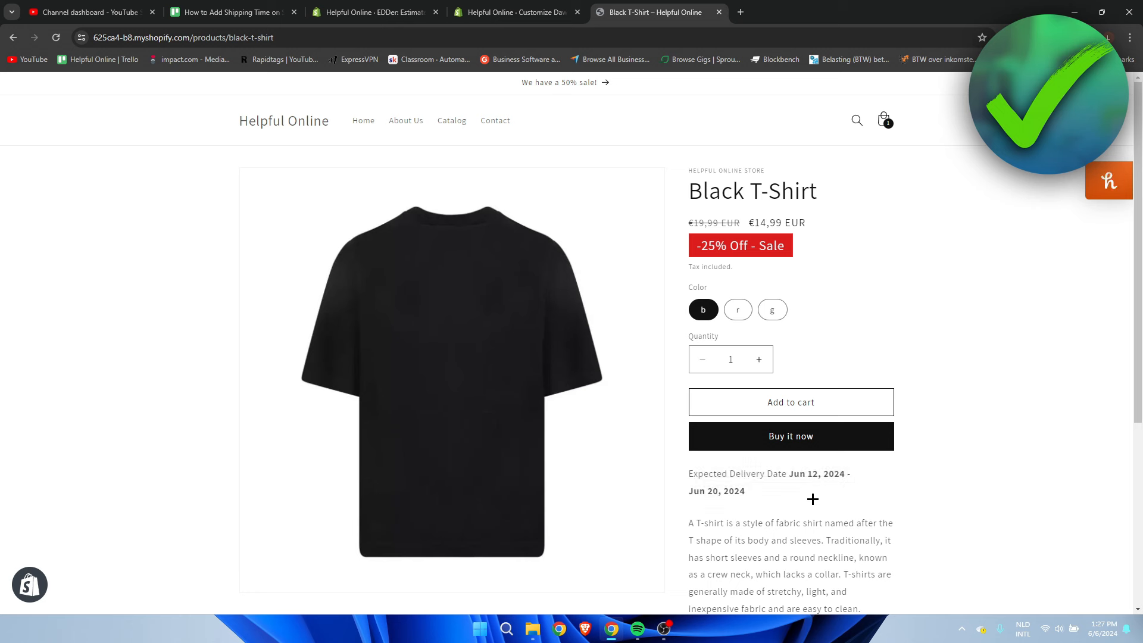